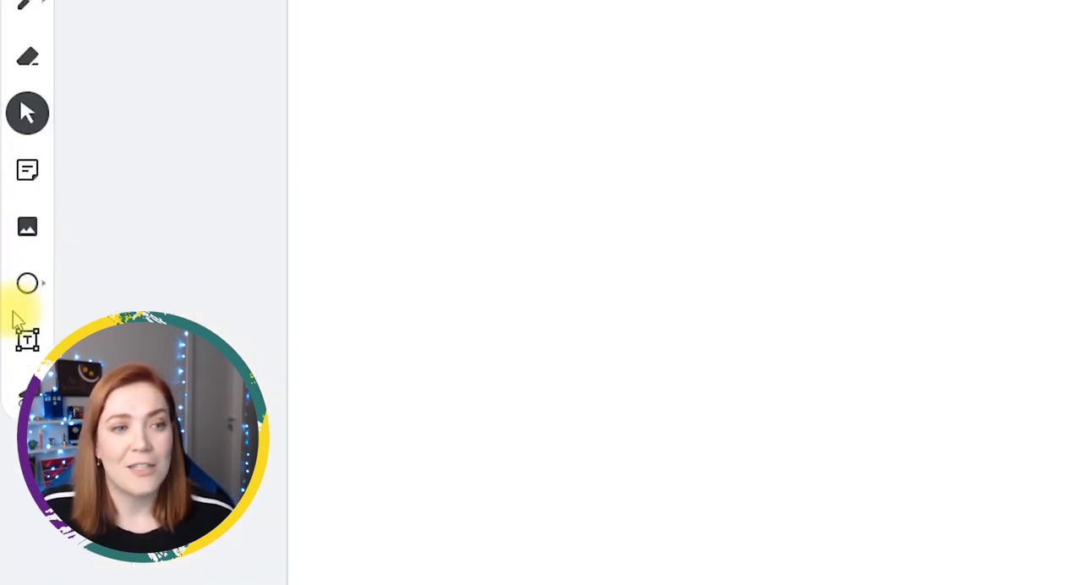
Draw a tall rectangle in the middle of the blank frame, spanning almost its full height
{"action": "left_click", "coordinate": [28, 221]}
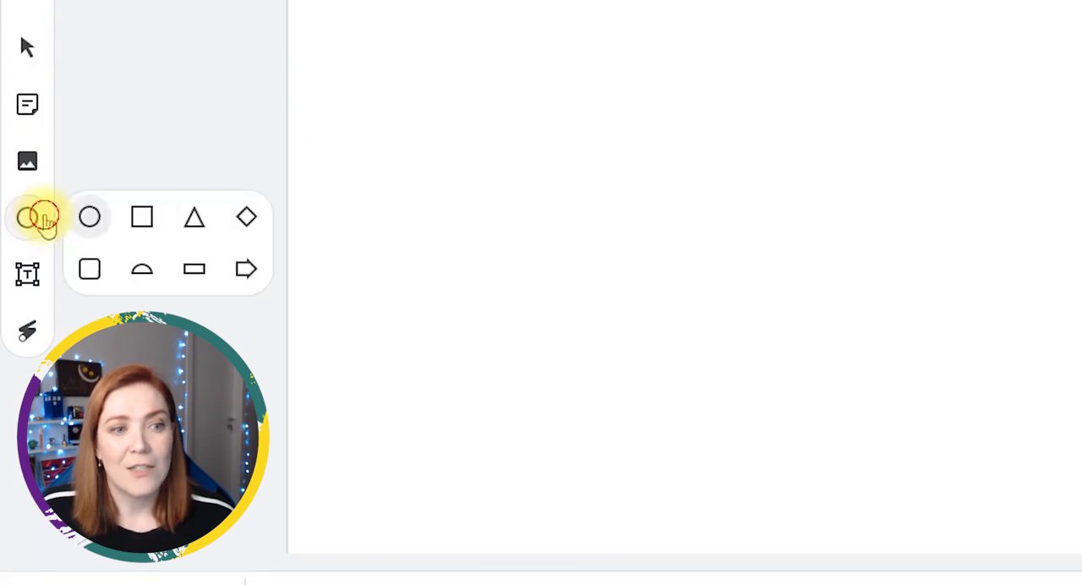
{"action": "left_click", "coordinate": [142, 218]}
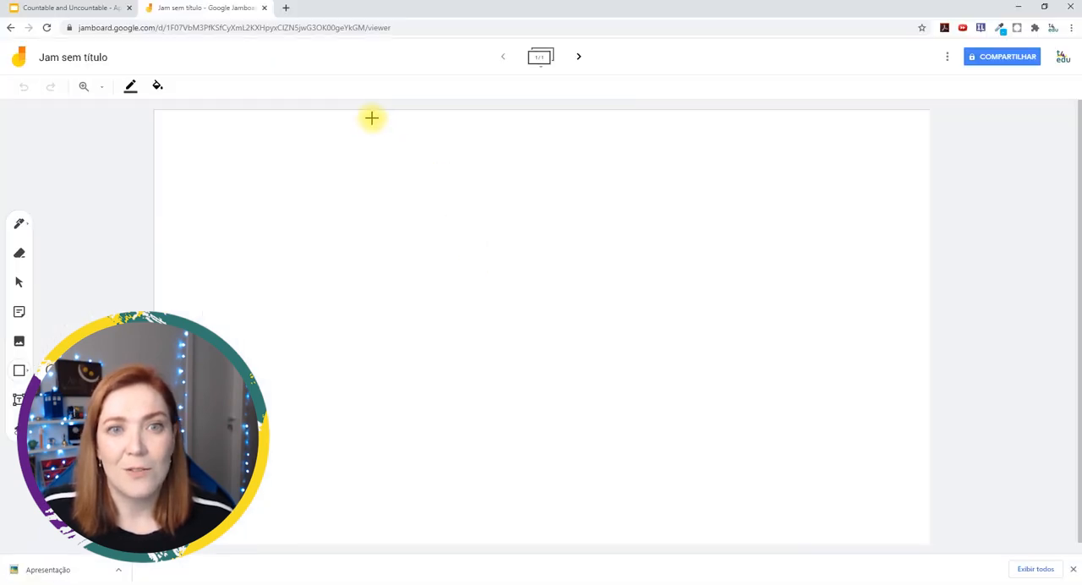
{"action": "mouse_move", "coordinate": [371, 114]}
{"action": "left_mouse_down"}
{"action": "mouse_move", "coordinate": [425, 302]}
{"action": "mouse_move", "coordinate": [636, 538]}
{"action": "left_mouse_up"}
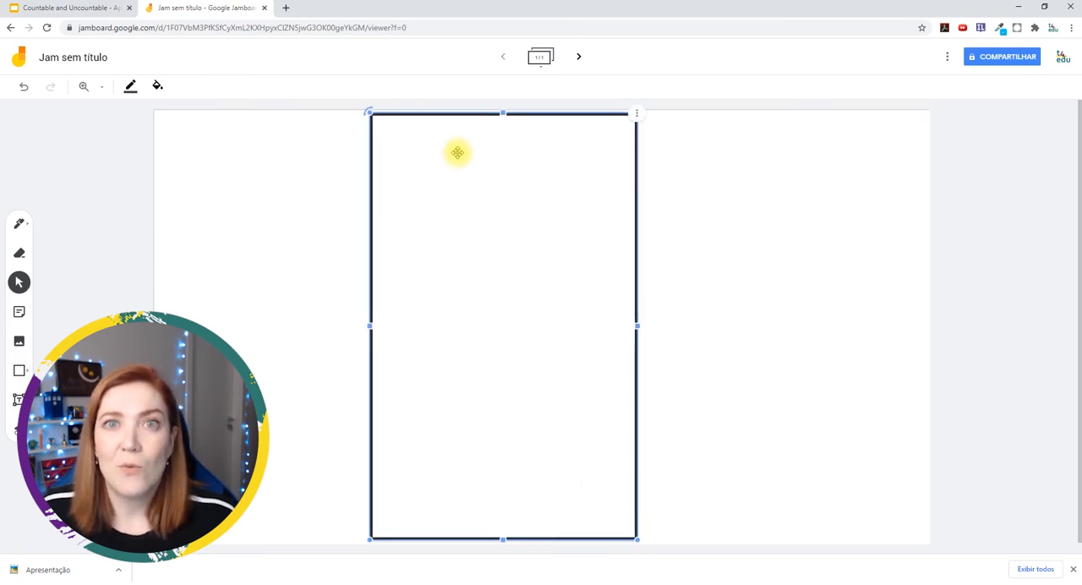
Try a pink fill on the rectangle, settle on light blue instead, and make its border white
{"action": "left_click", "coordinate": [126, 88]}
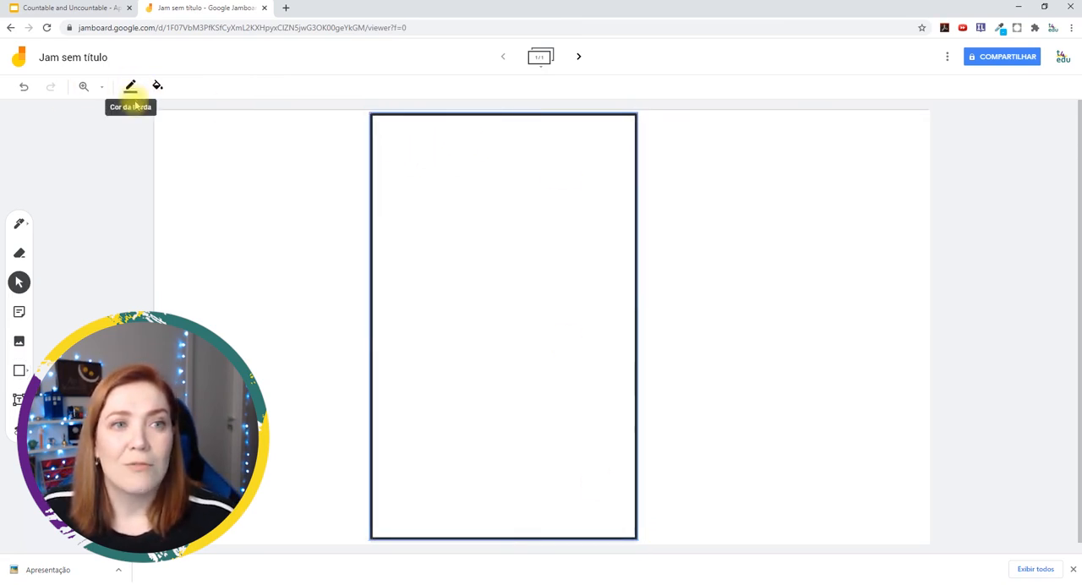
{"action": "left_click", "coordinate": [157, 88]}
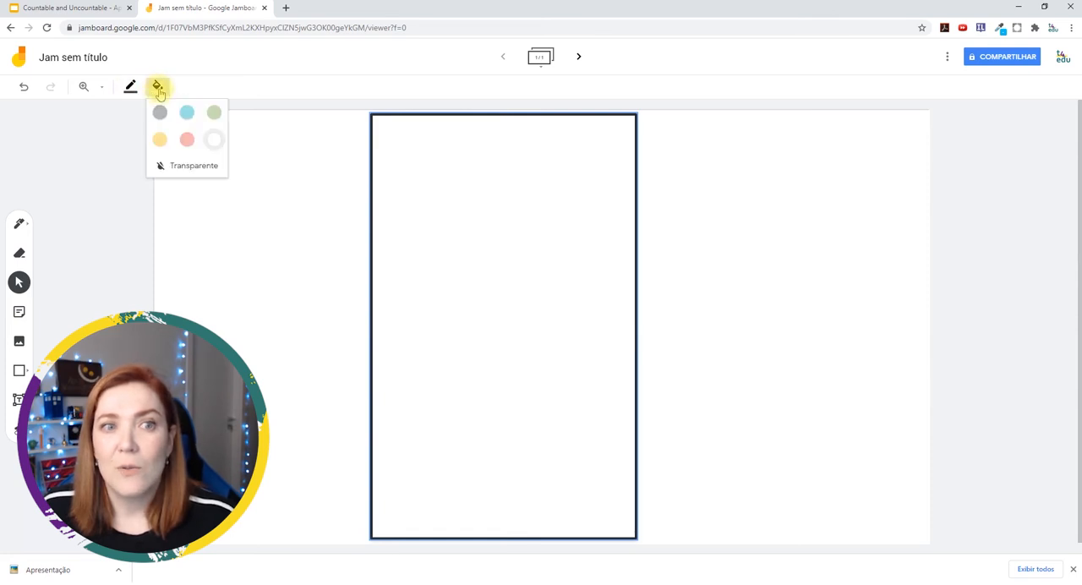
{"action": "left_click", "coordinate": [184, 137]}
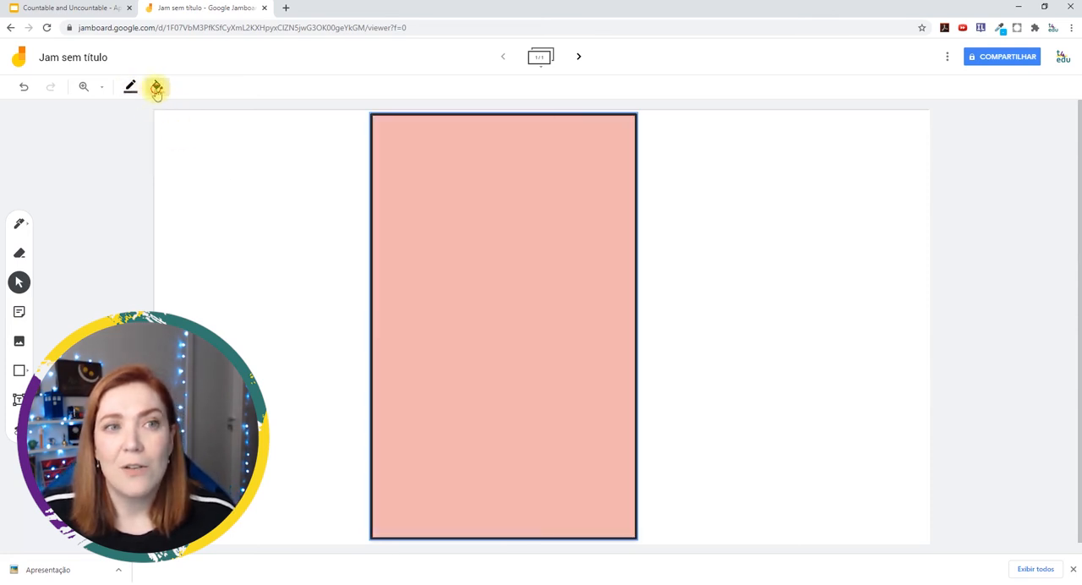
{"action": "left_click", "coordinate": [158, 87]}
{"action": "left_click", "coordinate": [218, 117]}
{"action": "left_click", "coordinate": [130, 88]}
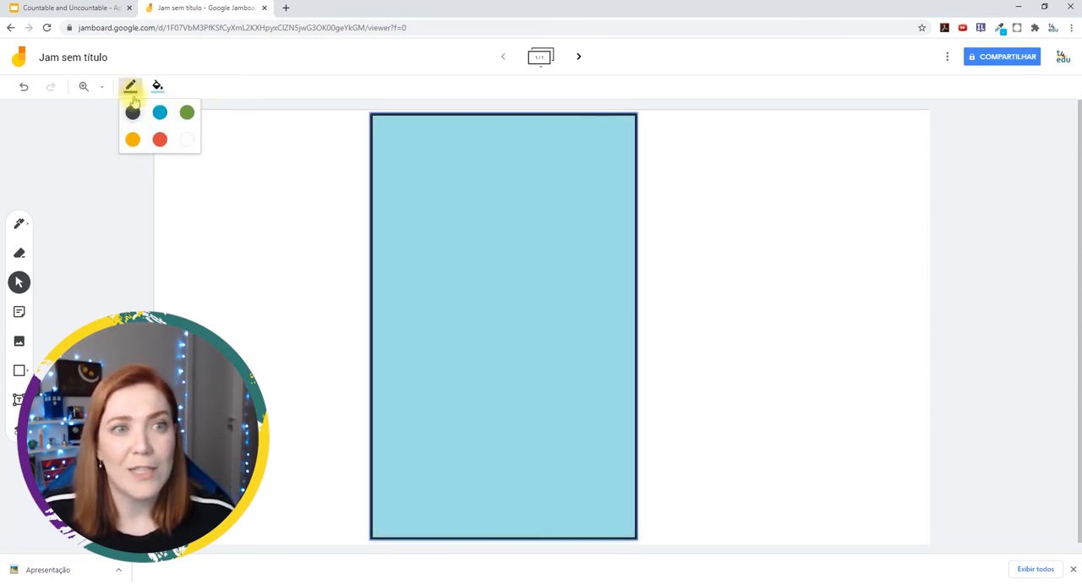
{"action": "left_click", "coordinate": [187, 138]}
Move the light blue rectangle to the frame's right edge and place a duplicate directly to its left
{"action": "left_click_drag", "start_coordinate": [499, 230], "coordinate": [781, 229]}
{"action": "left_click_drag", "start_coordinate": [782, 229], "coordinate": [784, 228]}
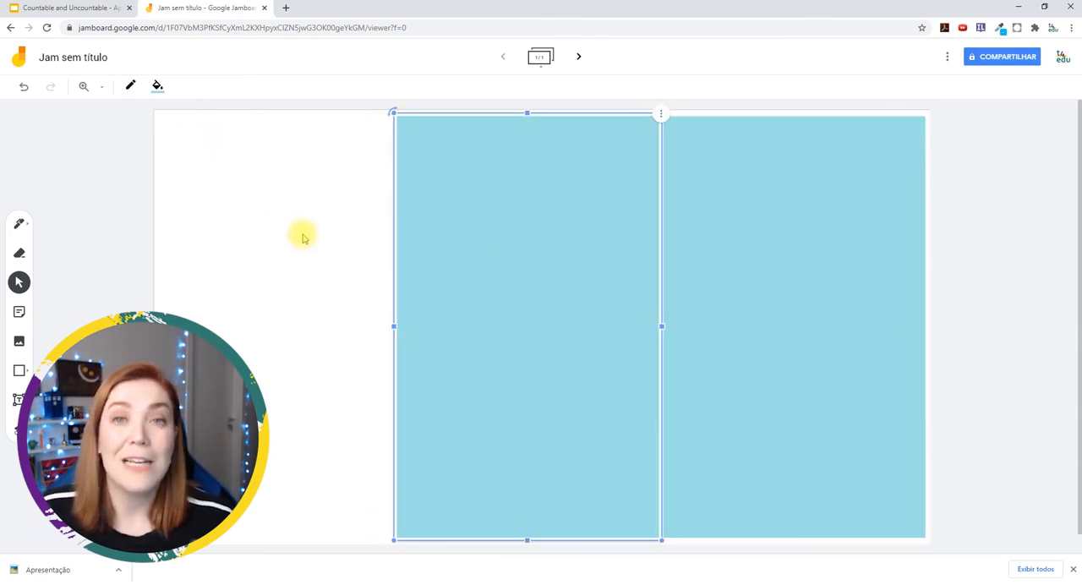
{"action": "left_click", "coordinate": [278, 223]}
Fill the duplicated rectangle with light green and deselect it
{"action": "left_click", "coordinate": [159, 88]}
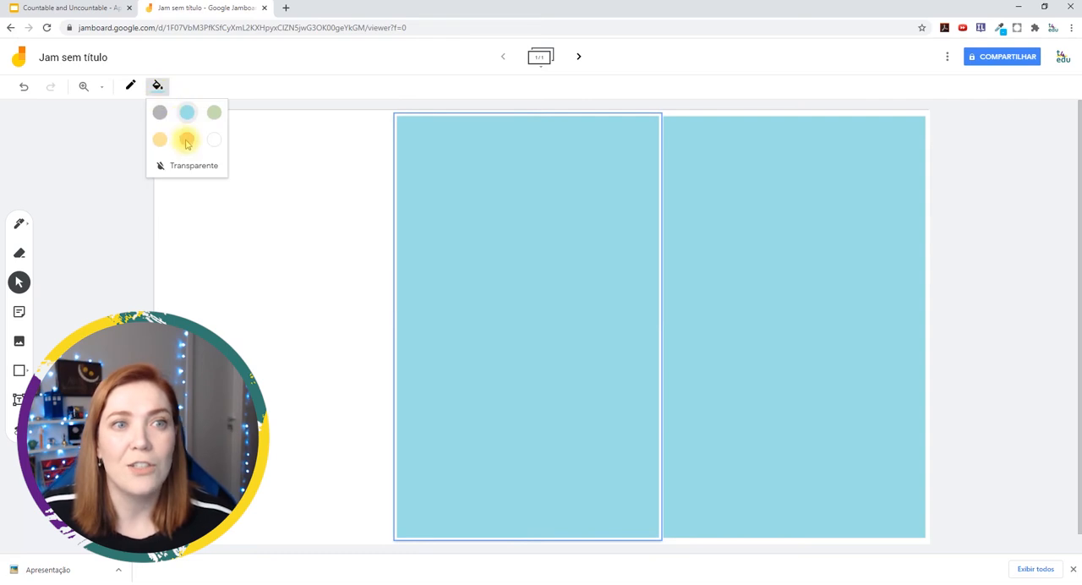
{"action": "left_click", "coordinate": [213, 112]}
{"action": "left_click", "coordinate": [255, 212]}
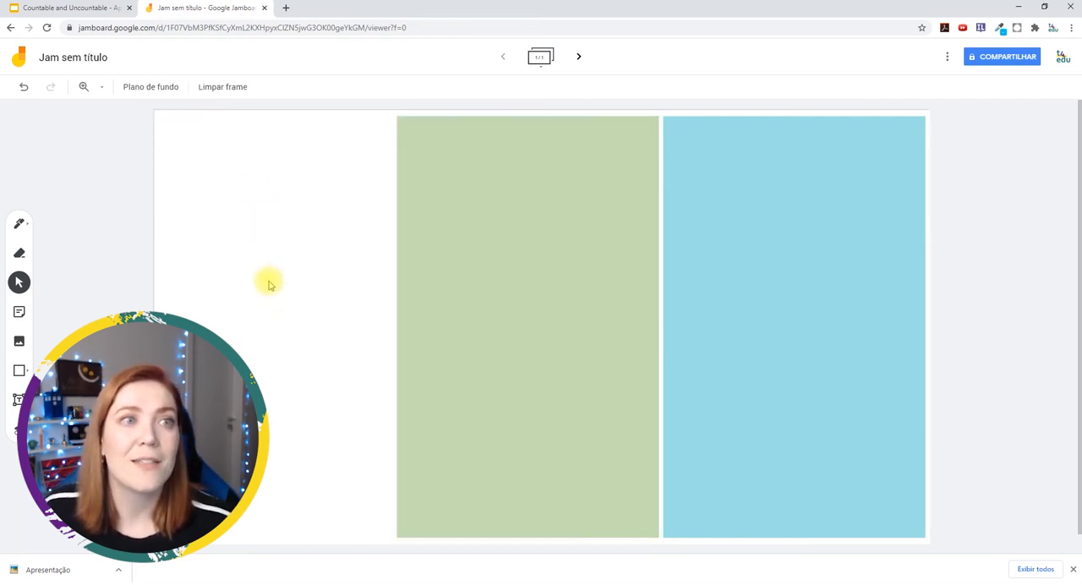
Try a green border on the light green rectangle and undo the border change
{"action": "left_click", "coordinate": [476, 194]}
{"action": "left_click", "coordinate": [132, 87]}
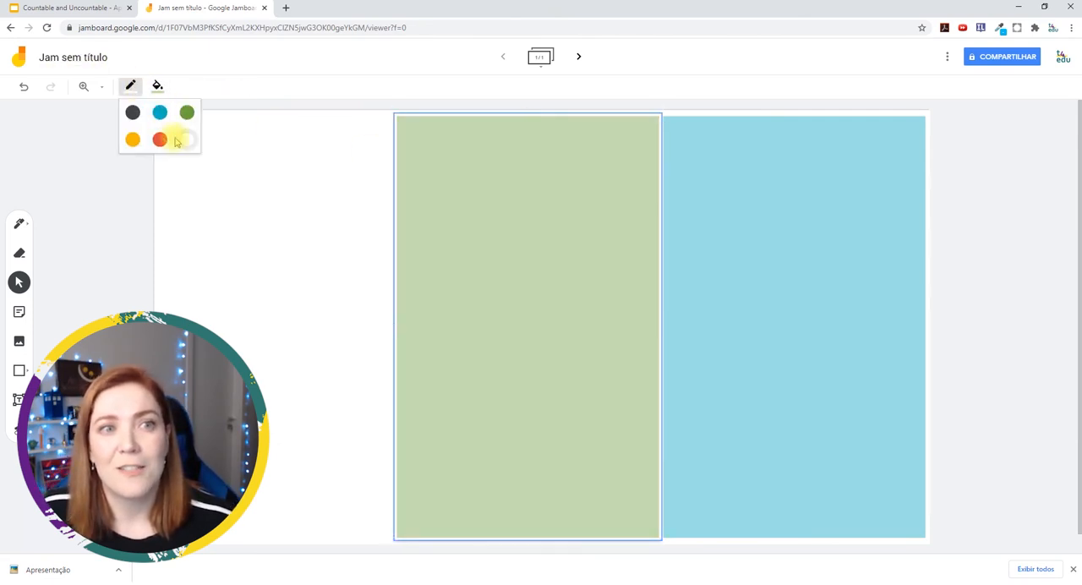
{"action": "left_click", "coordinate": [188, 112]}
{"action": "key", "text": "ctrl+z"}
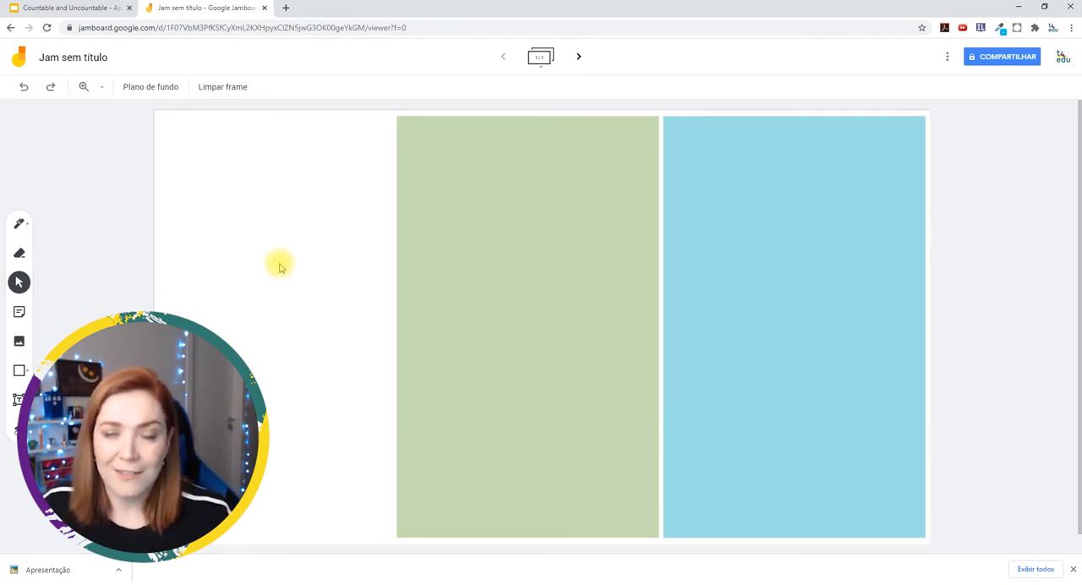
{"action": "left_click", "coordinate": [531, 234]}
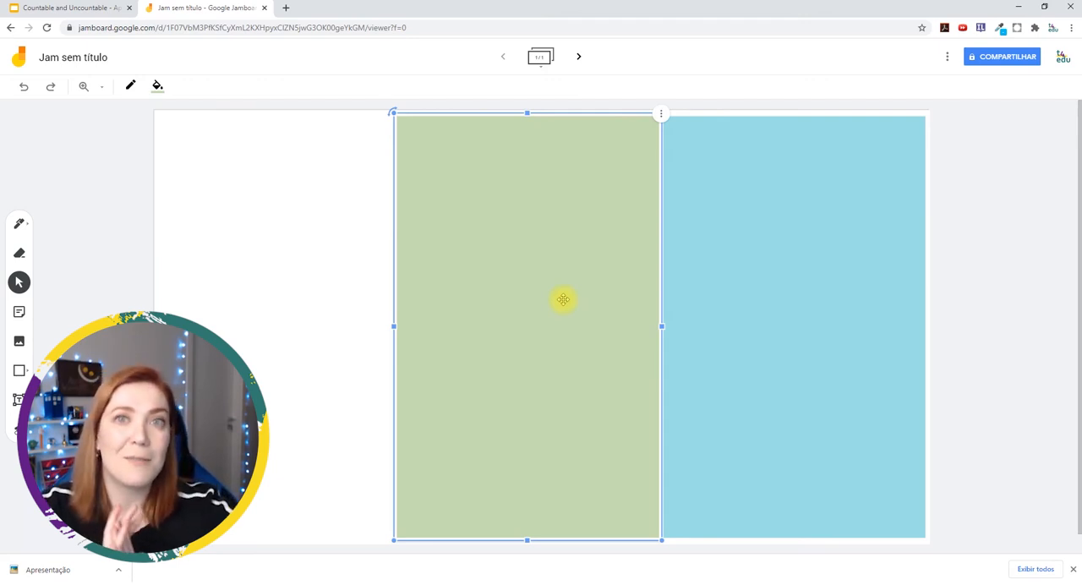
{"action": "left_click", "coordinate": [298, 298]}
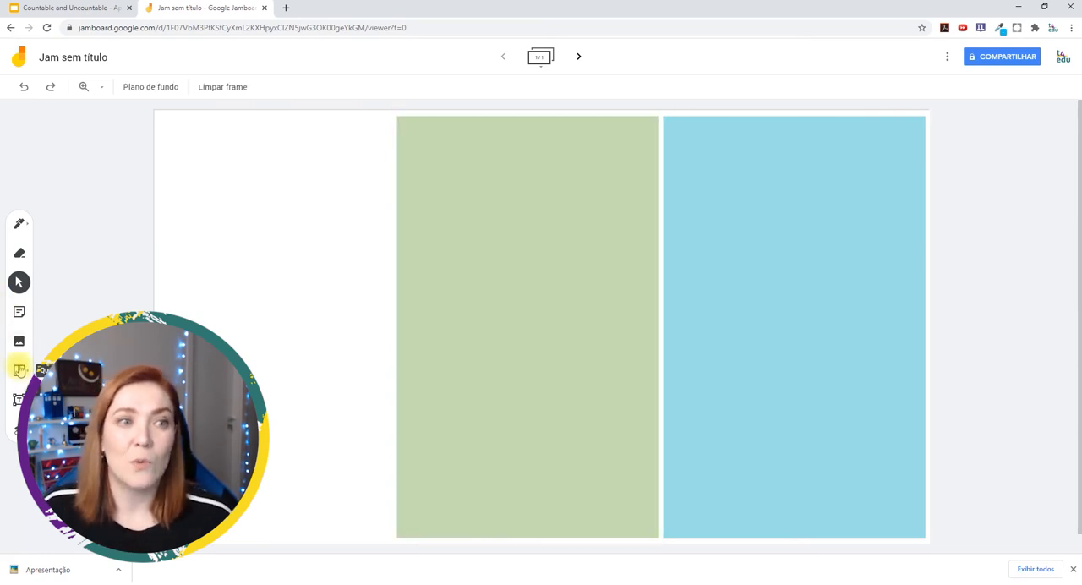
Create four pink sticky notes reading Juice, Milk, Apple and Orange
{"action": "left_click", "coordinate": [18, 311]}
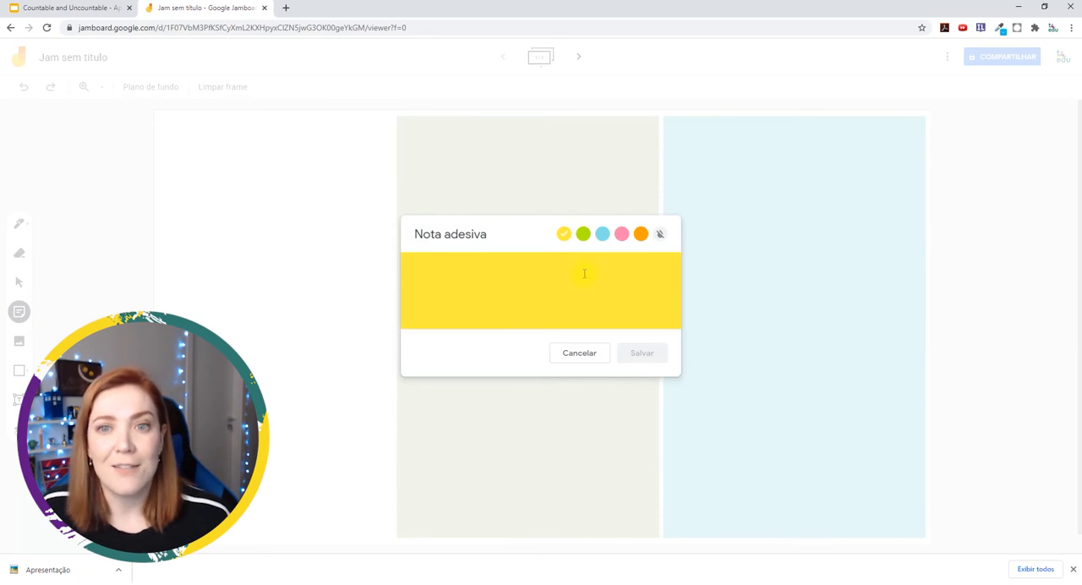
{"action": "left_click", "coordinate": [622, 233]}
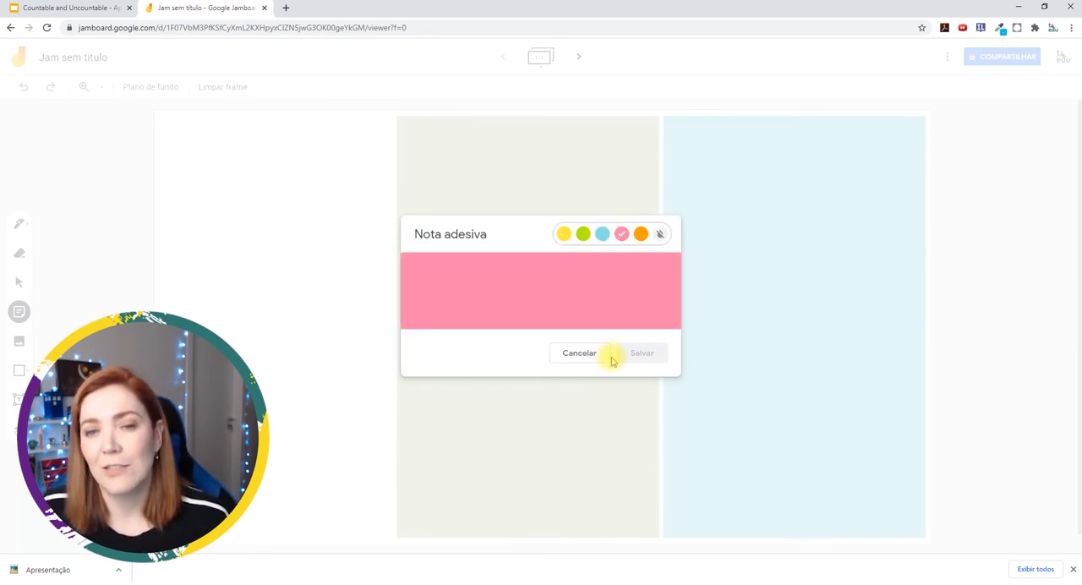
{"action": "left_click", "coordinate": [577, 306]}
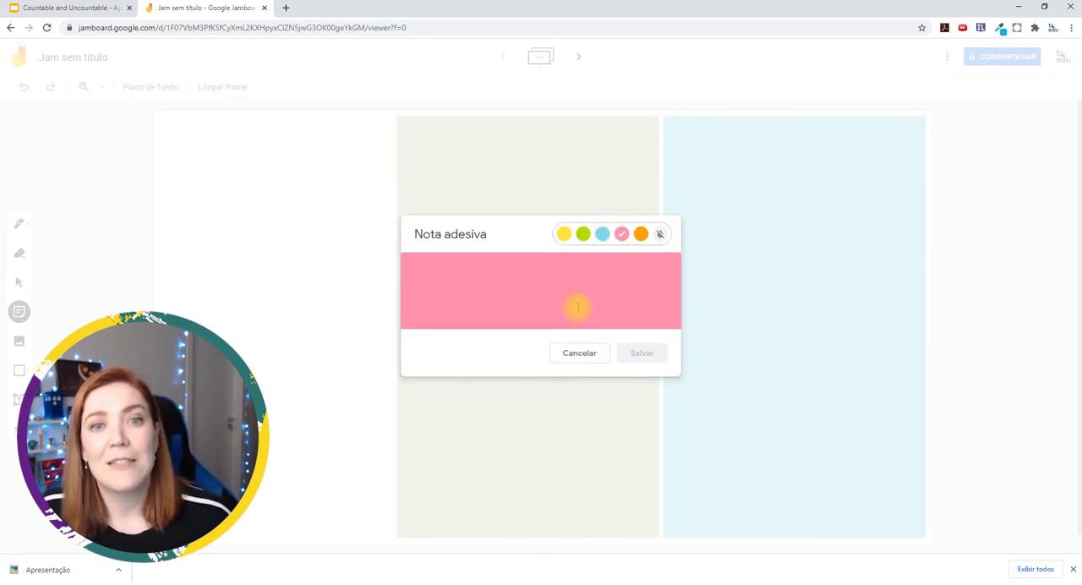
{"action": "type", "text": "Juice"}
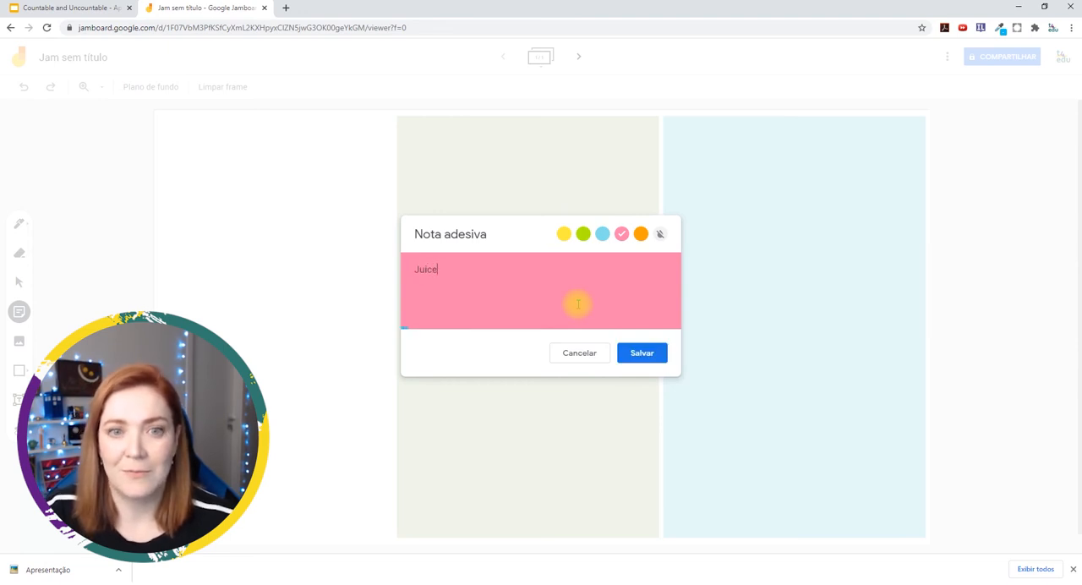
{"action": "key", "text": "Return"}
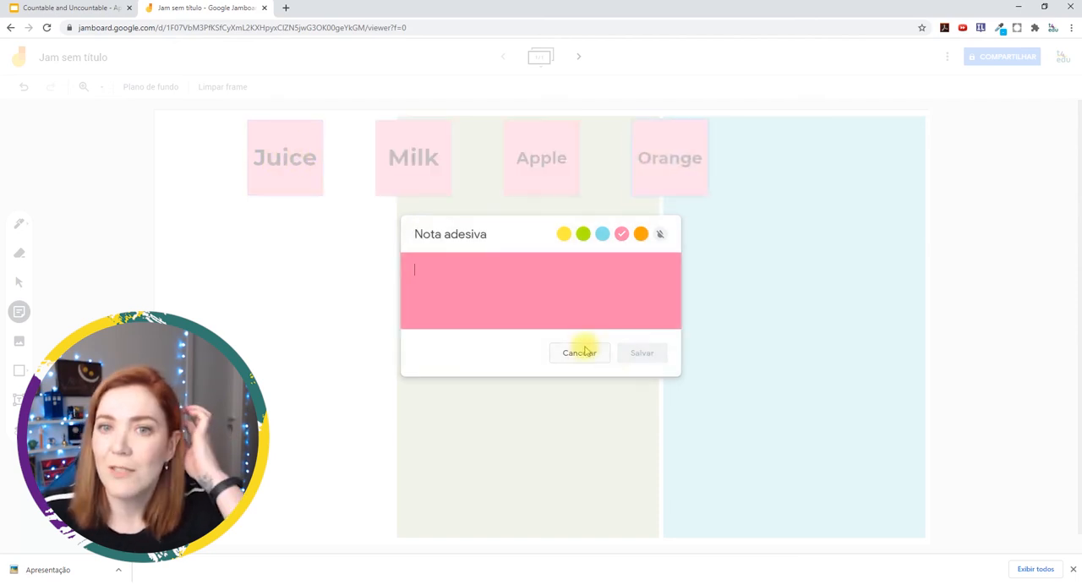
{"action": "left_click", "coordinate": [580, 353]}
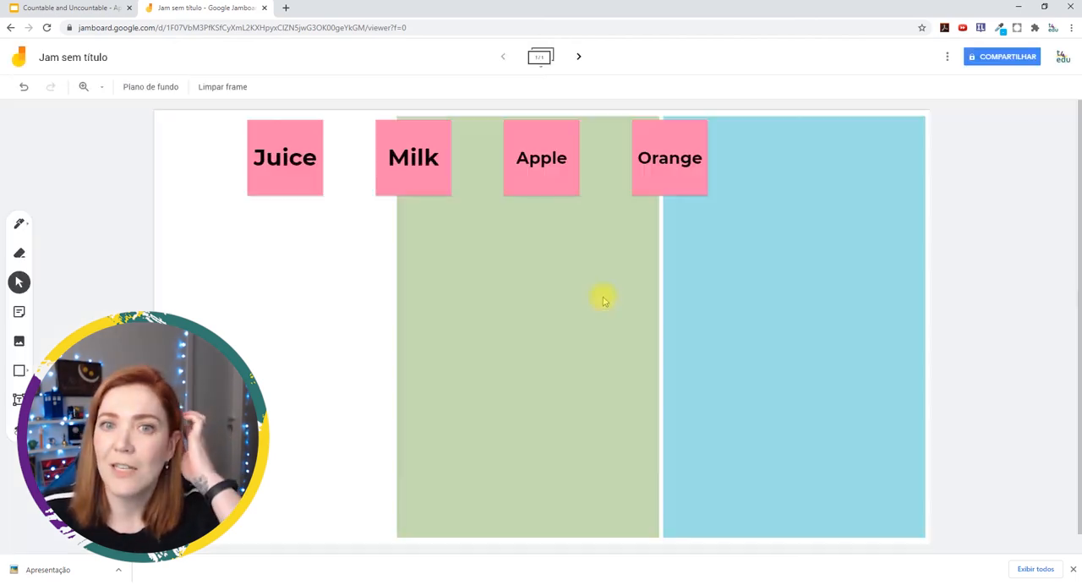
Move the Juice, Milk, Apple and Orange notes into a vertical column in the white area left of the rectangles
{"action": "left_click", "coordinate": [280, 126]}
{"action": "left_click_drag", "start_coordinate": [279, 126], "coordinate": [216, 135]}
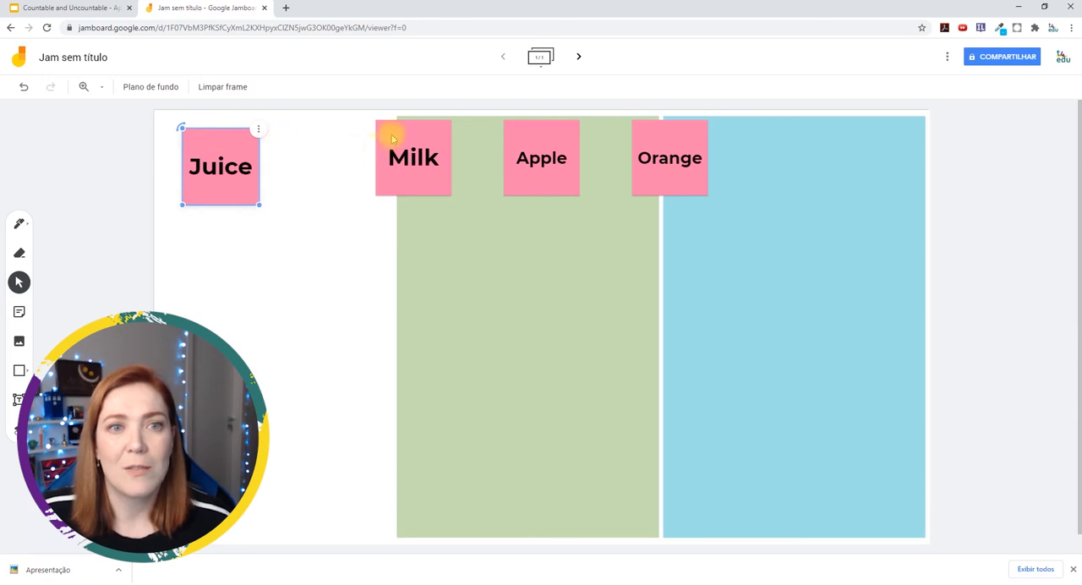
{"action": "left_click_drag", "start_coordinate": [404, 132], "coordinate": [217, 240]}
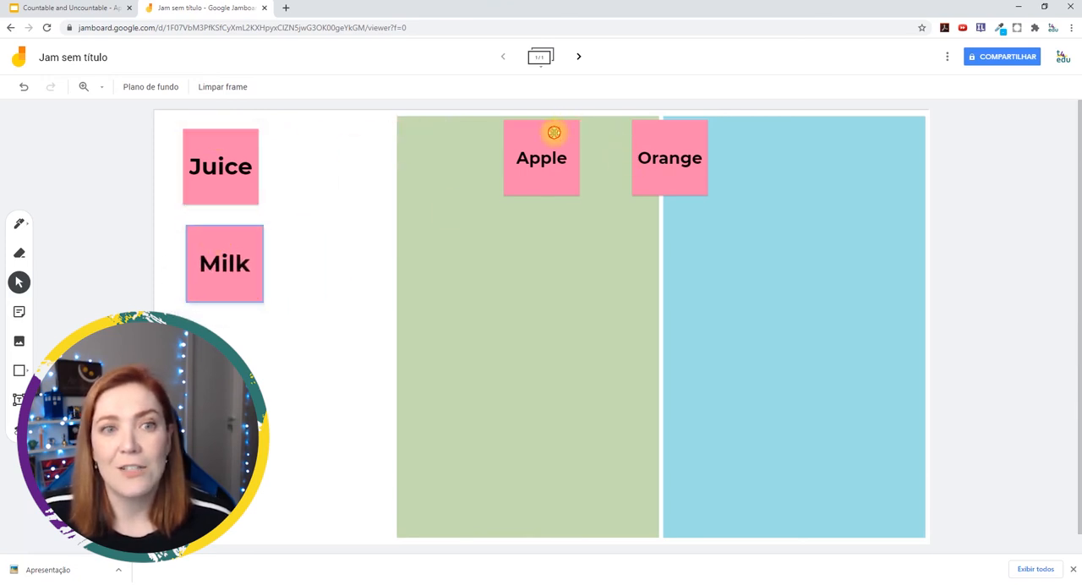
{"action": "left_click_drag", "start_coordinate": [553, 133], "coordinate": [233, 331]}
{"action": "left_click_drag", "start_coordinate": [677, 138], "coordinate": [233, 431]}
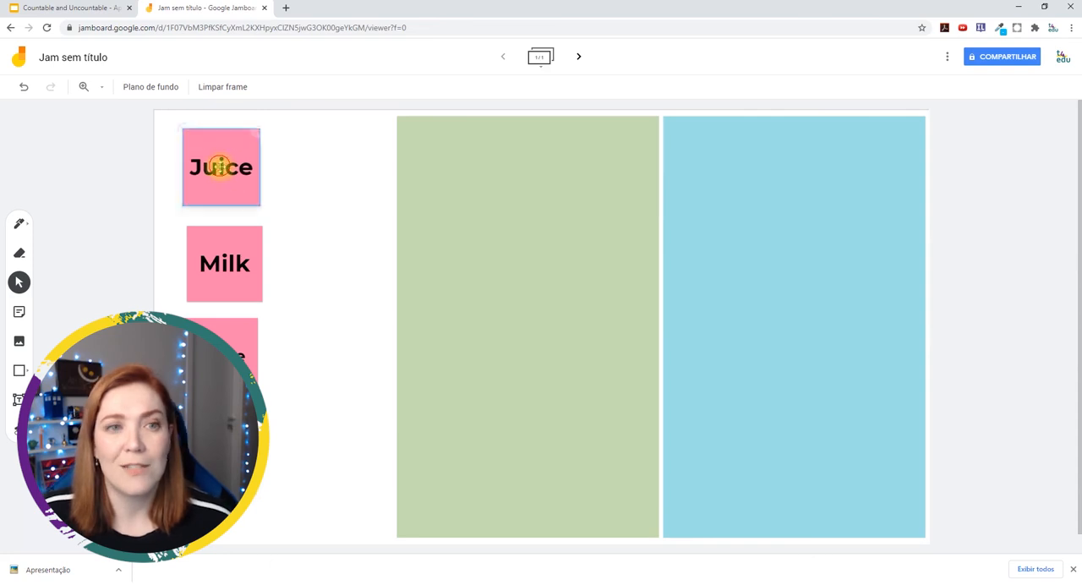
{"action": "mouse_move", "coordinate": [217, 169]}
{"action": "left_mouse_down"}
{"action": "mouse_move", "coordinate": [290, 169]}
{"action": "mouse_move", "coordinate": [222, 169]}
{"action": "left_mouse_up"}
{"action": "double_click", "coordinate": [225, 169]}
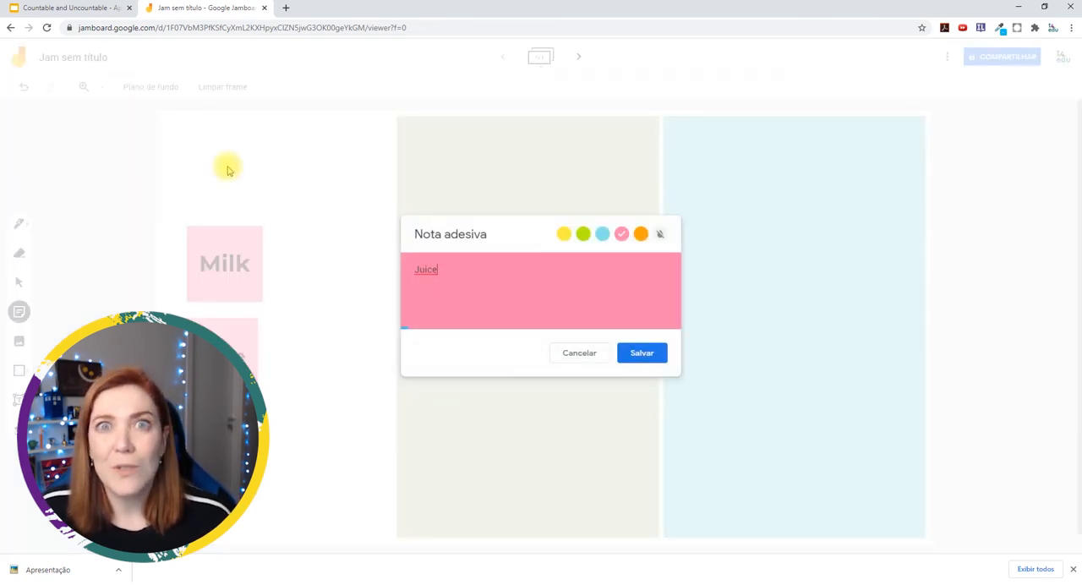
{"action": "left_click", "coordinate": [575, 352]}
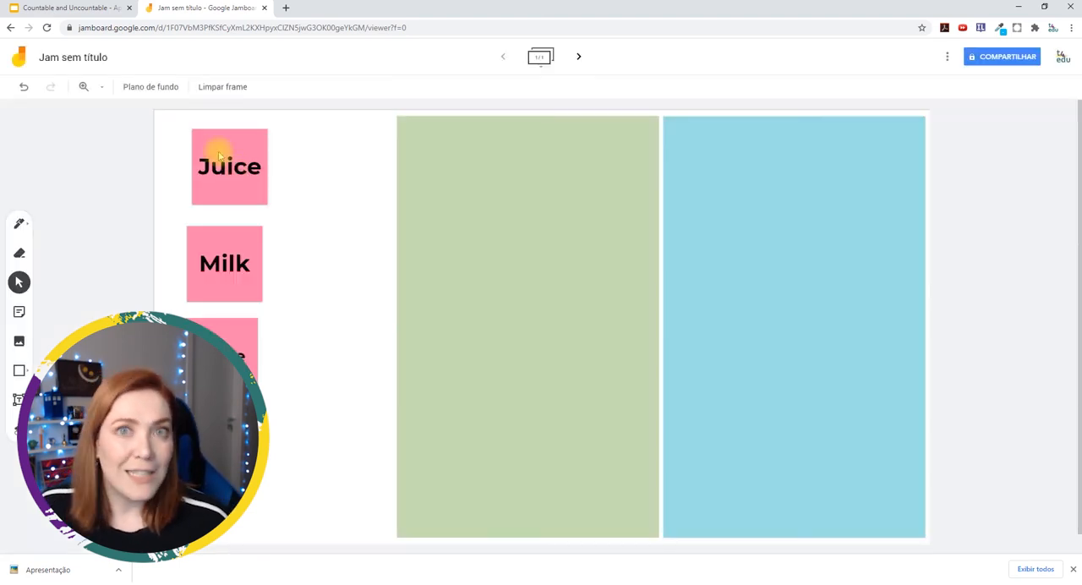
Align the pink notes more closely in their column by adjusting the positions of Juice, Milk, Apple and Orange
{"action": "left_click_drag", "start_coordinate": [219, 155], "coordinate": [212, 165]}
{"action": "left_click_drag", "start_coordinate": [224, 246], "coordinate": [223, 245]}
{"action": "left_click_drag", "start_coordinate": [230, 332], "coordinate": [226, 321]}
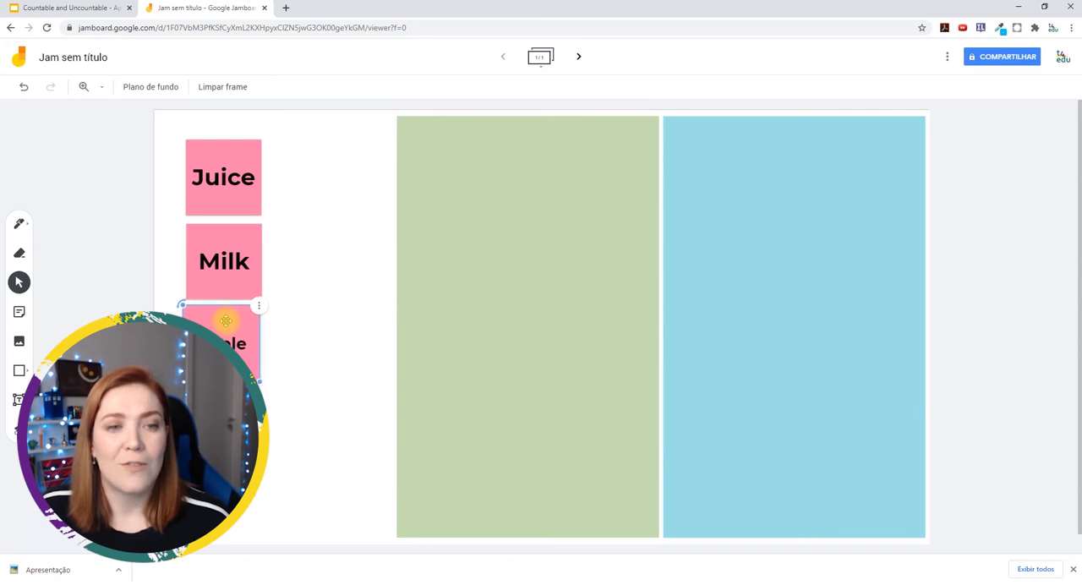
{"action": "left_click_drag", "start_coordinate": [263, 379], "coordinate": [276, 361]}
{"action": "left_click", "coordinate": [239, 424]}
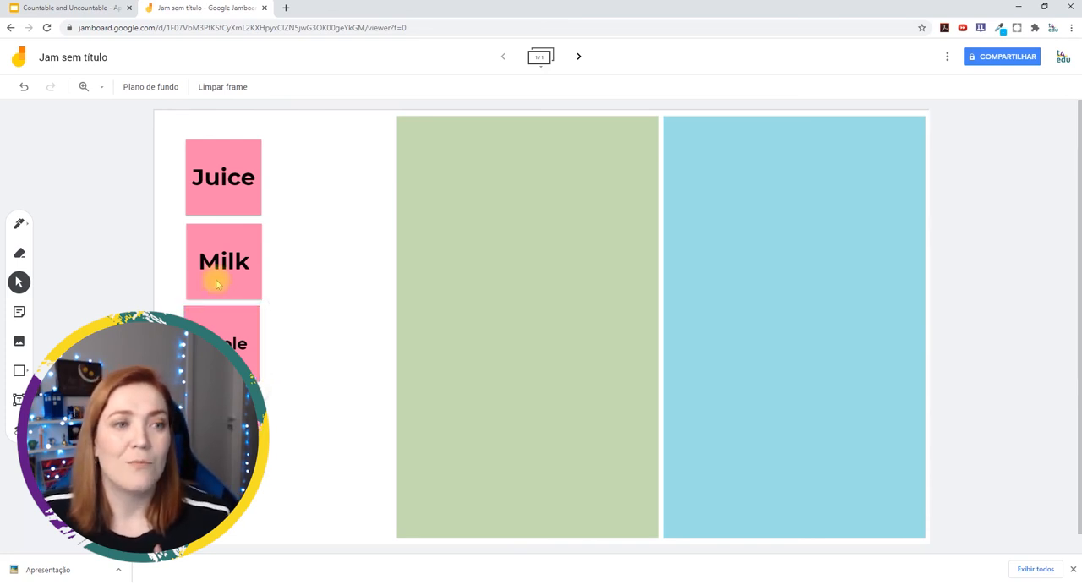
Add a green Countable note atop the green rectangle and a blue Uncountable note atop the blue one
{"action": "left_click", "coordinate": [21, 315]}
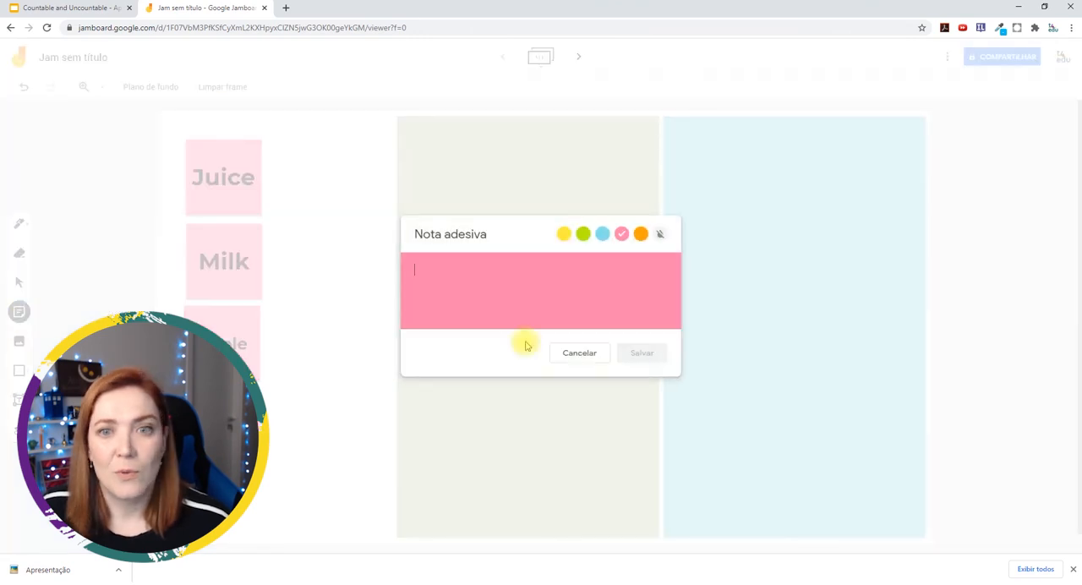
{"action": "left_click", "coordinate": [583, 233]}
{"action": "left_click", "coordinate": [564, 302]}
{"action": "type", "text": "C"}
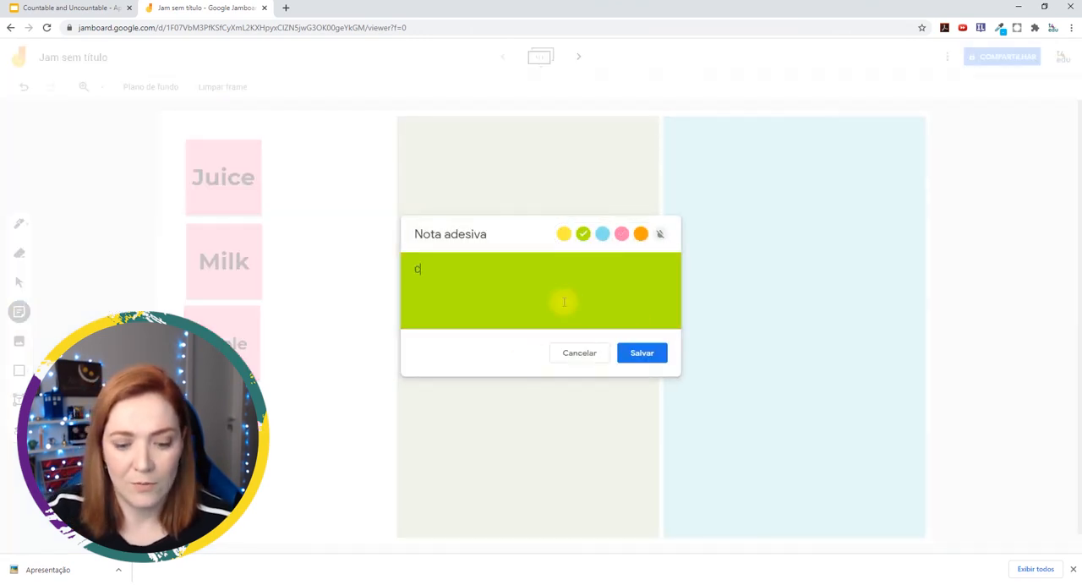
{"action": "type", "text": "ountable"}
{"action": "key", "text": "Return"}
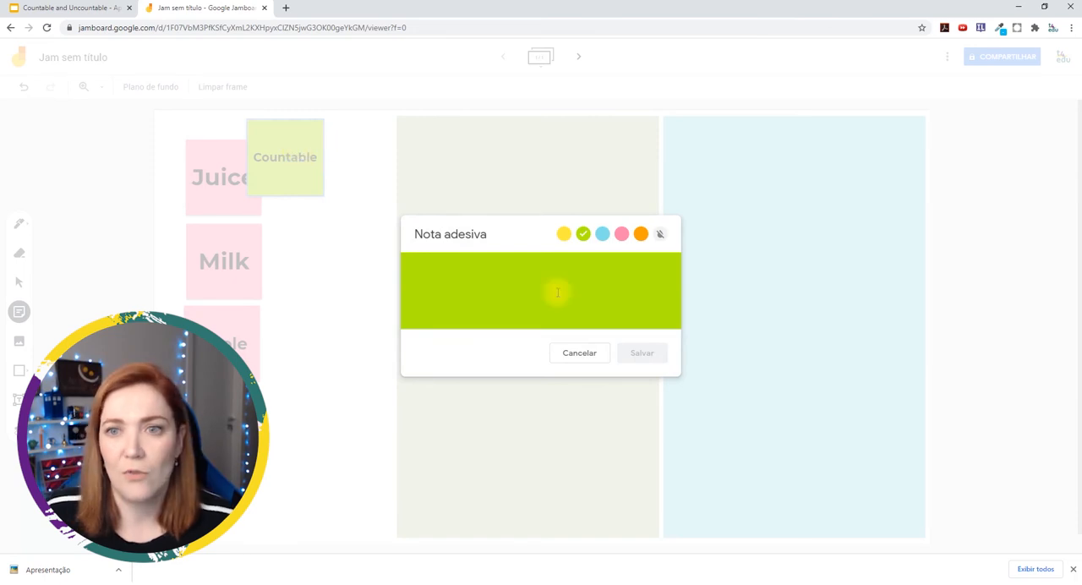
{"action": "left_click", "coordinate": [604, 235]}
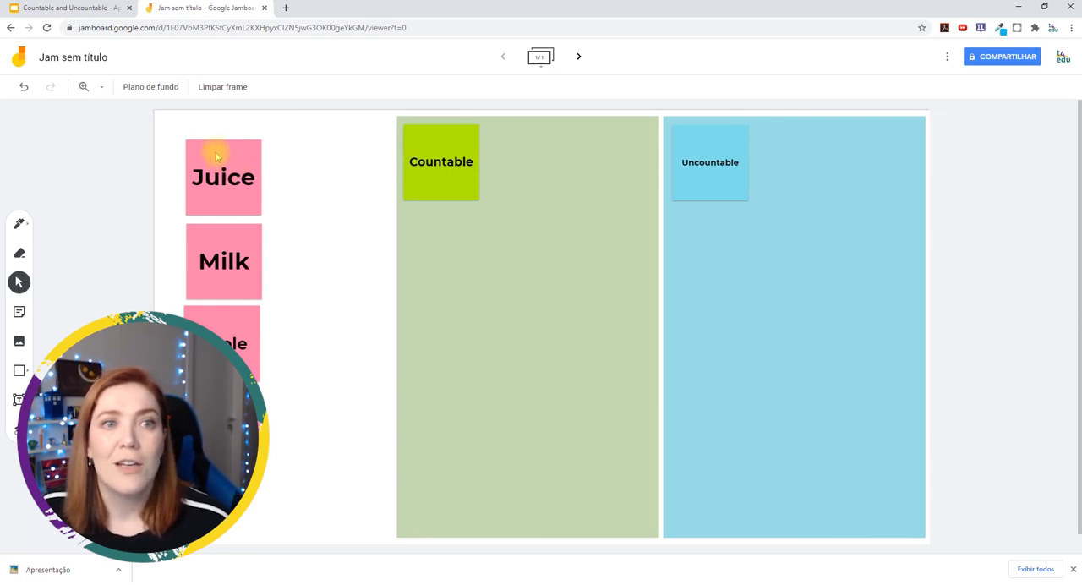
Sort the pink notes, placing Juice and Milk in the Uncountable area and Apple and Orange in the Countable area
{"action": "left_click_drag", "start_coordinate": [217, 156], "coordinate": [765, 248]}
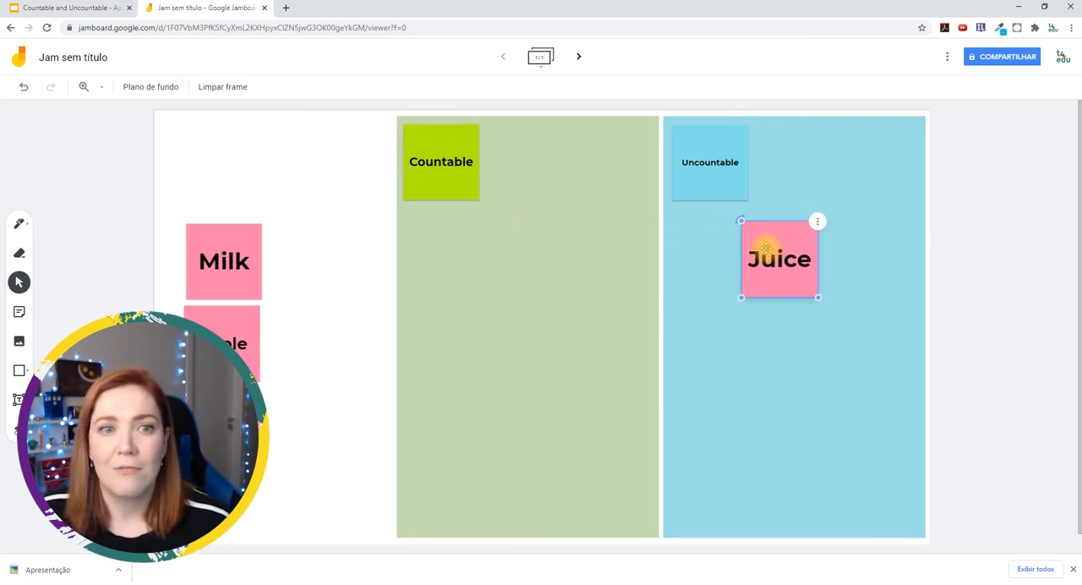
{"action": "left_click_drag", "start_coordinate": [240, 243], "coordinate": [824, 339]}
{"action": "left_click_drag", "start_coordinate": [223, 333], "coordinate": [486, 254]}
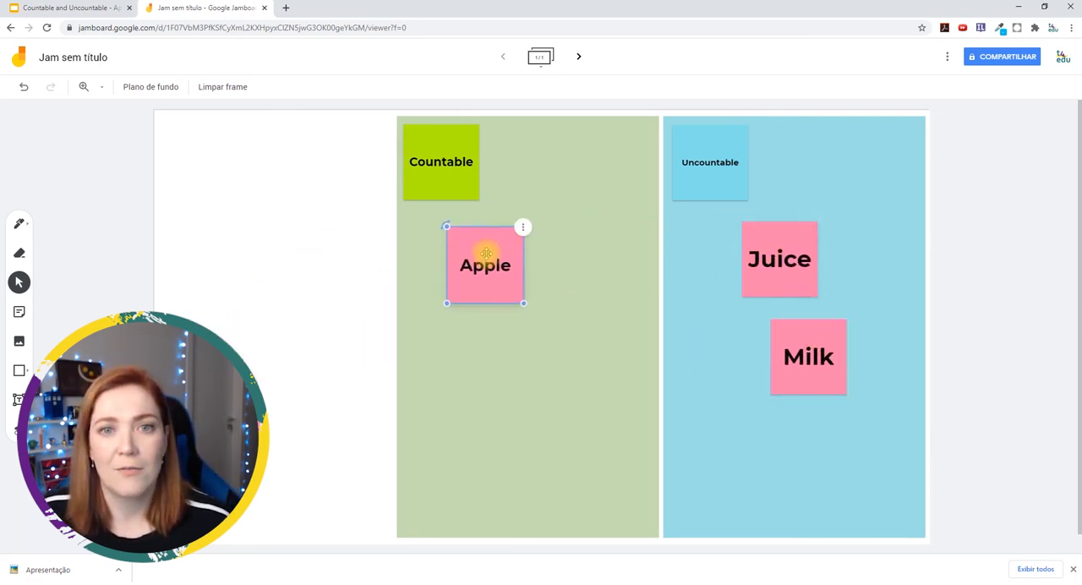
{"action": "left_click_drag", "start_coordinate": [275, 358], "coordinate": [499, 347]}
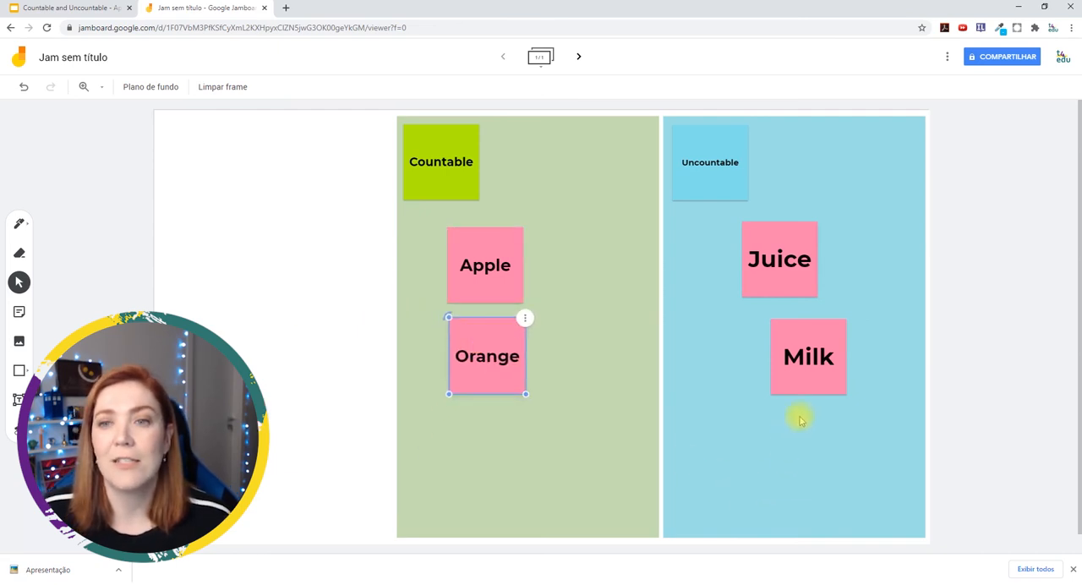
{"action": "left_click_drag", "start_coordinate": [816, 331], "coordinate": [791, 325]}
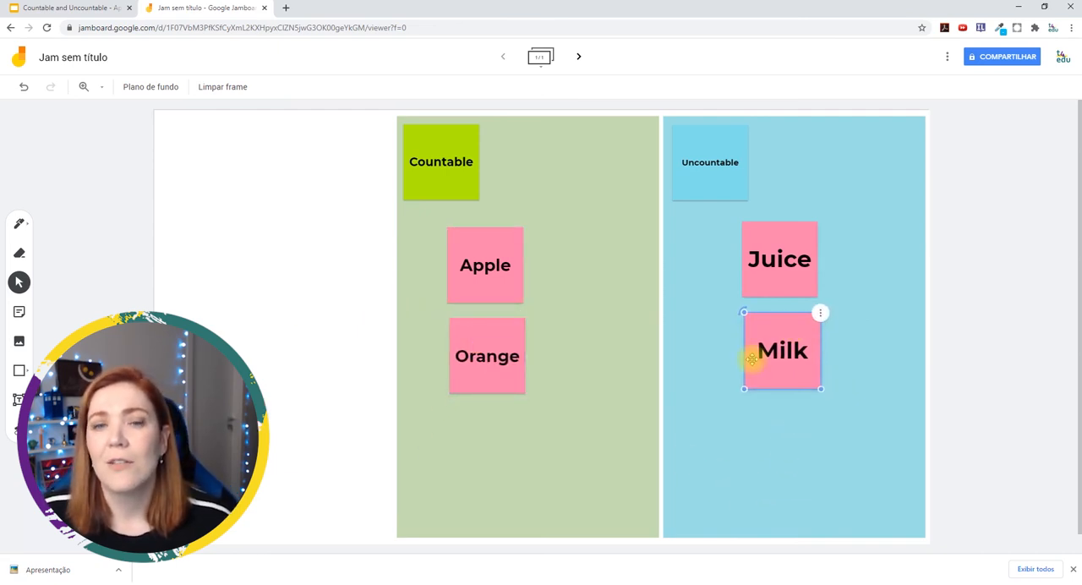
Move the Apple note out of the Countable area to the upper corner of the white area
{"action": "left_click", "coordinate": [656, 385]}
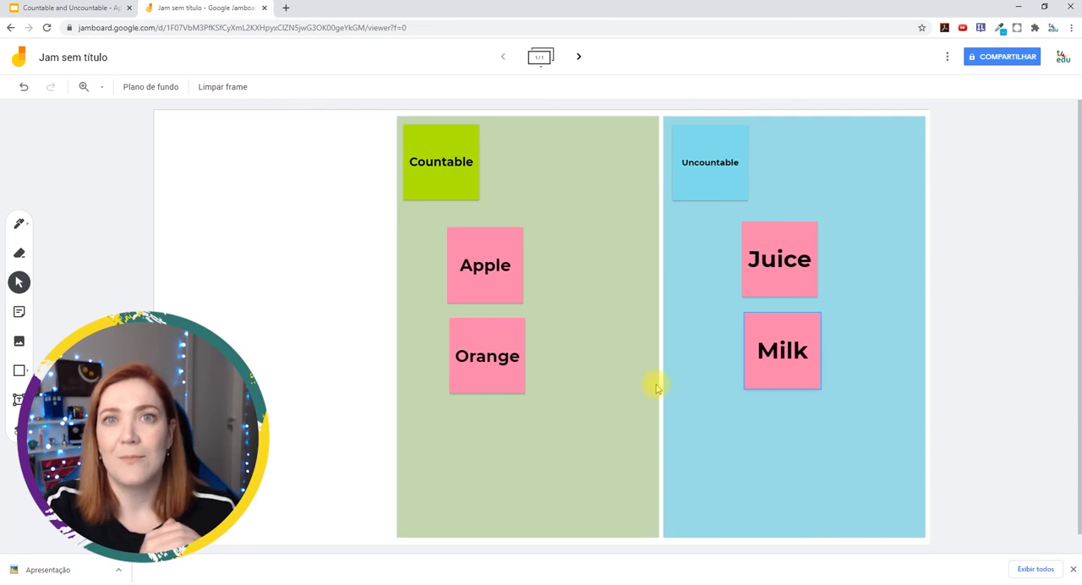
{"action": "left_click_drag", "start_coordinate": [508, 278], "coordinate": [241, 182]}
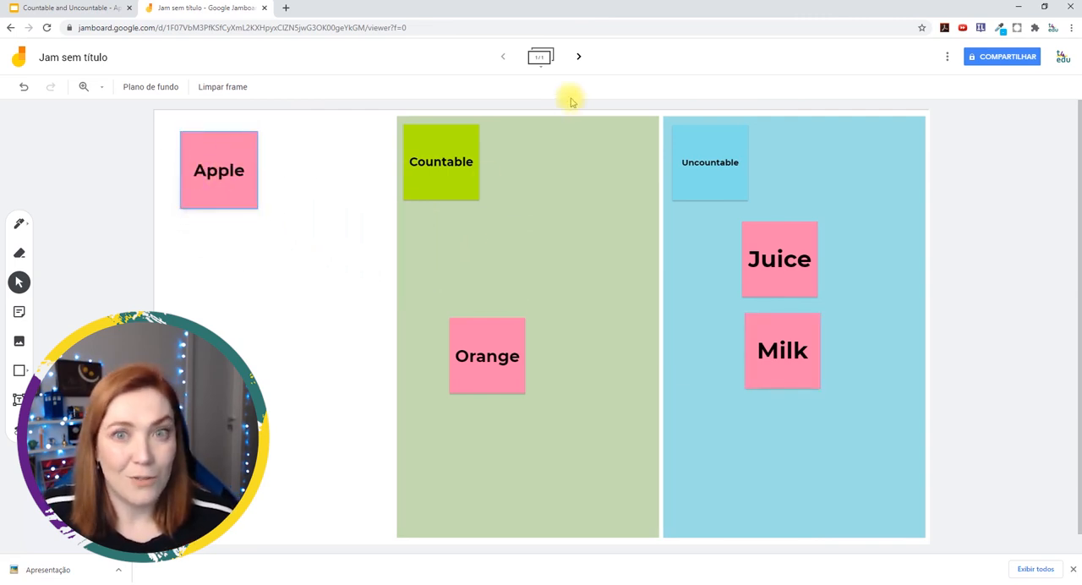
Add a second frame, paste the pink Apple note onto it and change its text to Frutas
{"action": "left_click", "coordinate": [579, 57]}
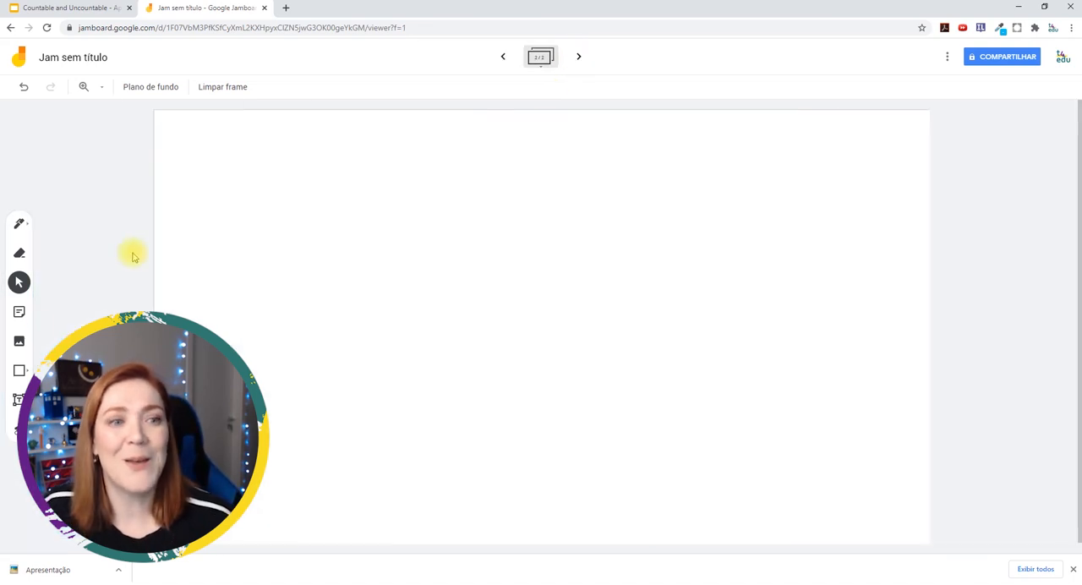
{"action": "key", "text": "ctrl+v"}
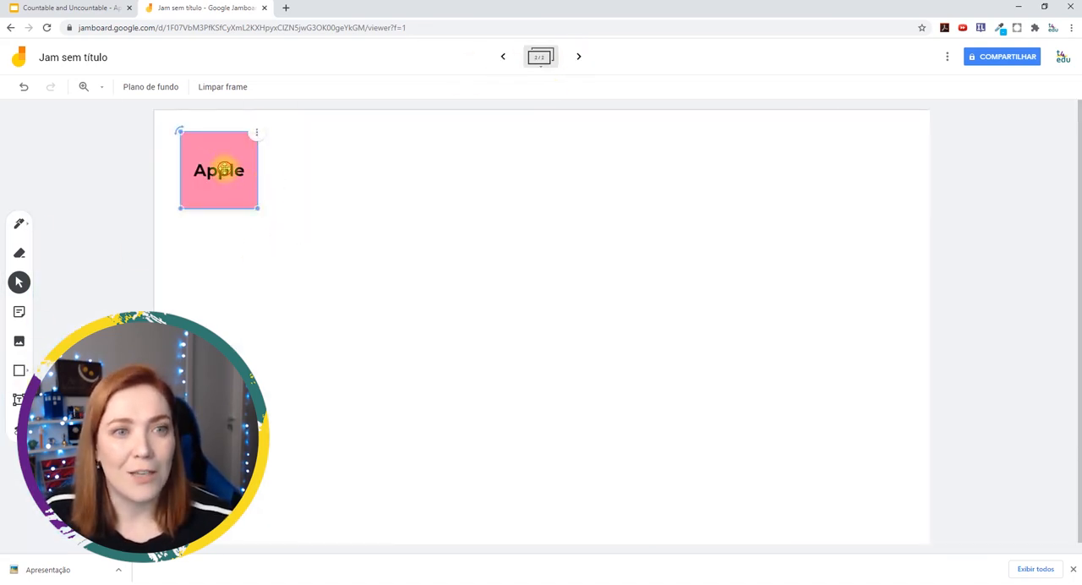
{"action": "double_click", "coordinate": [222, 169]}
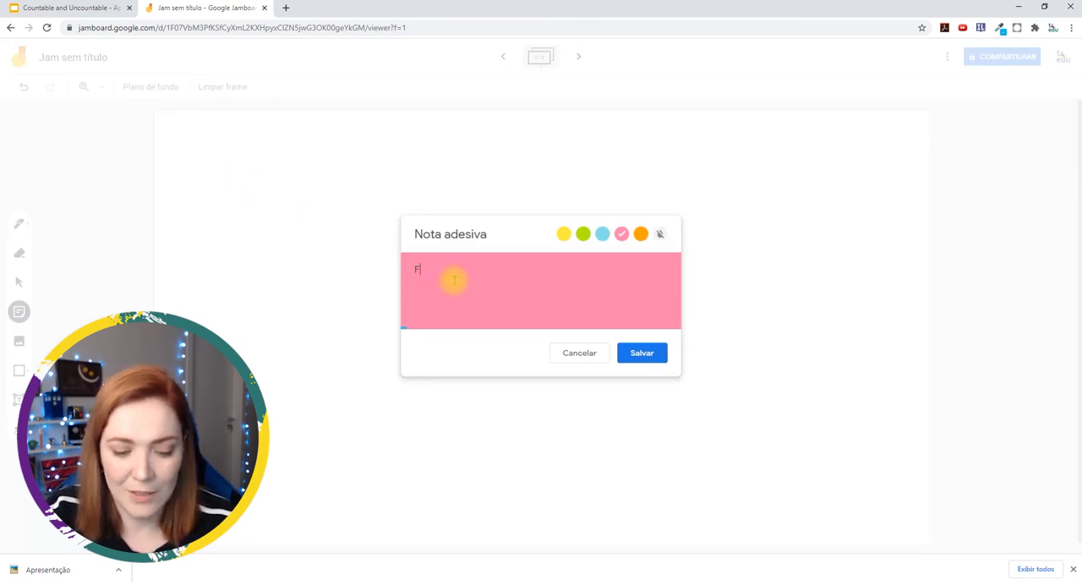
{"action": "type", "text": "F"}
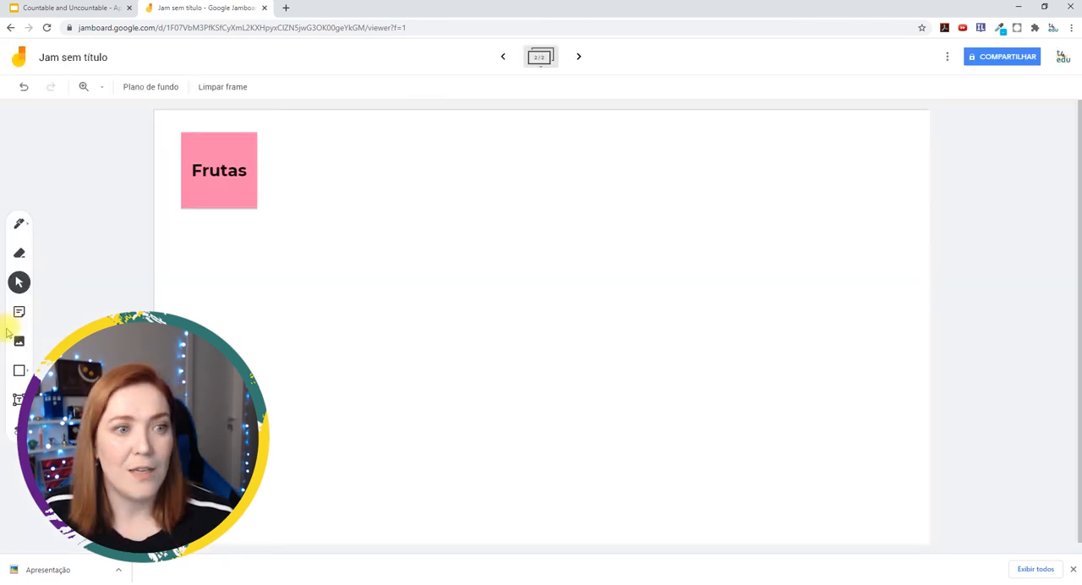
Add orange Laranja, Maçã and Melão notes and arrange them in a vertical column with Maçã above Laranja and Melão
{"action": "left_click", "coordinate": [18, 312]}
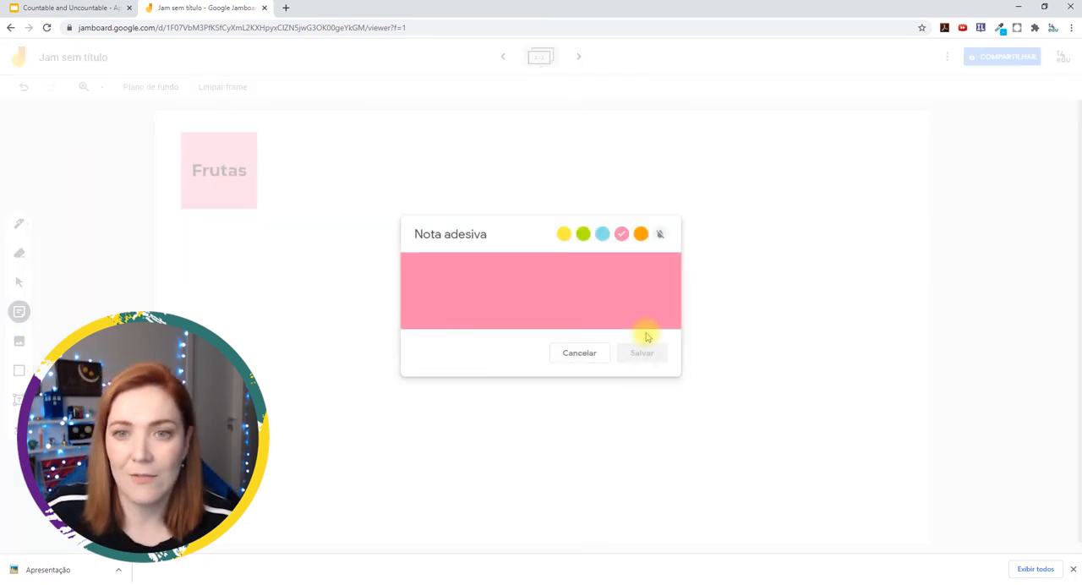
{"action": "left_click", "coordinate": [641, 233]}
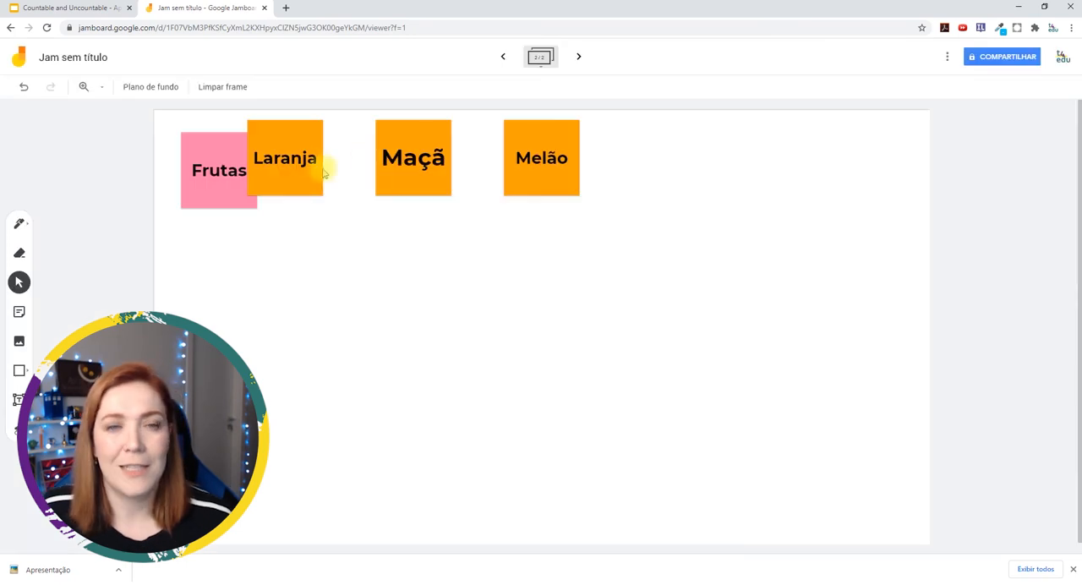
{"action": "left_click_drag", "start_coordinate": [312, 166], "coordinate": [439, 258]}
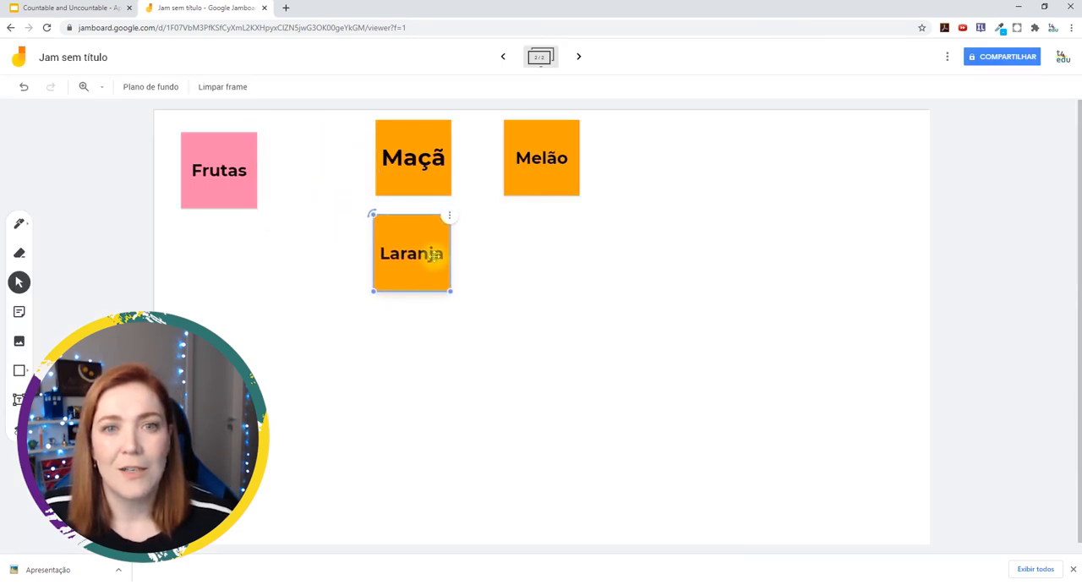
{"action": "left_click_drag", "start_coordinate": [515, 160], "coordinate": [389, 354]}
{"action": "left_click_drag", "start_coordinate": [436, 264], "coordinate": [431, 259]}
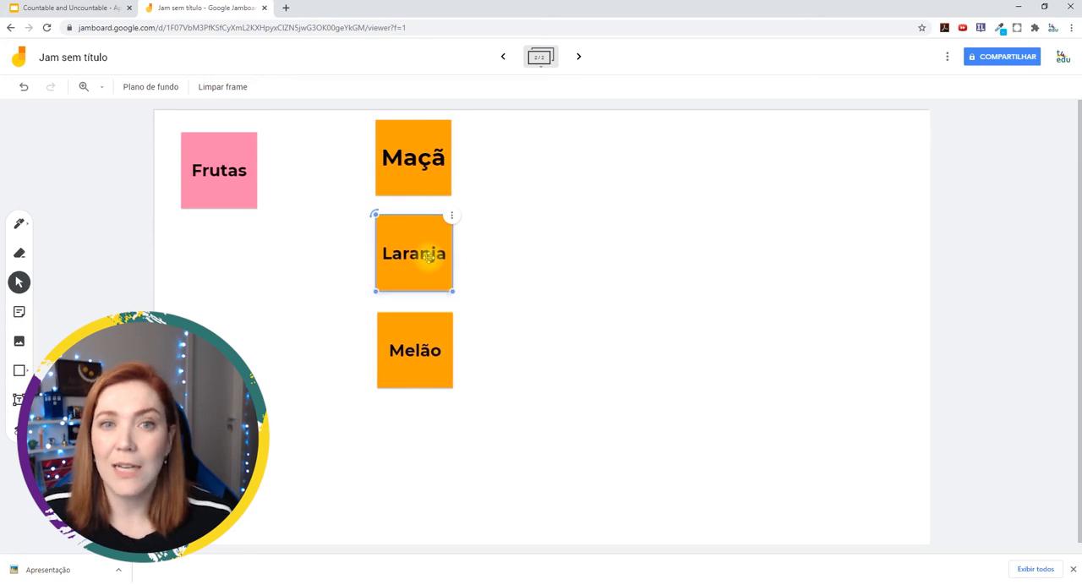
Add a pink Laticínios note below Frutas and scatter the orange notes, including new Queijo, Iogurte and Leite notes, across the frame
{"action": "left_click", "coordinate": [244, 187]}
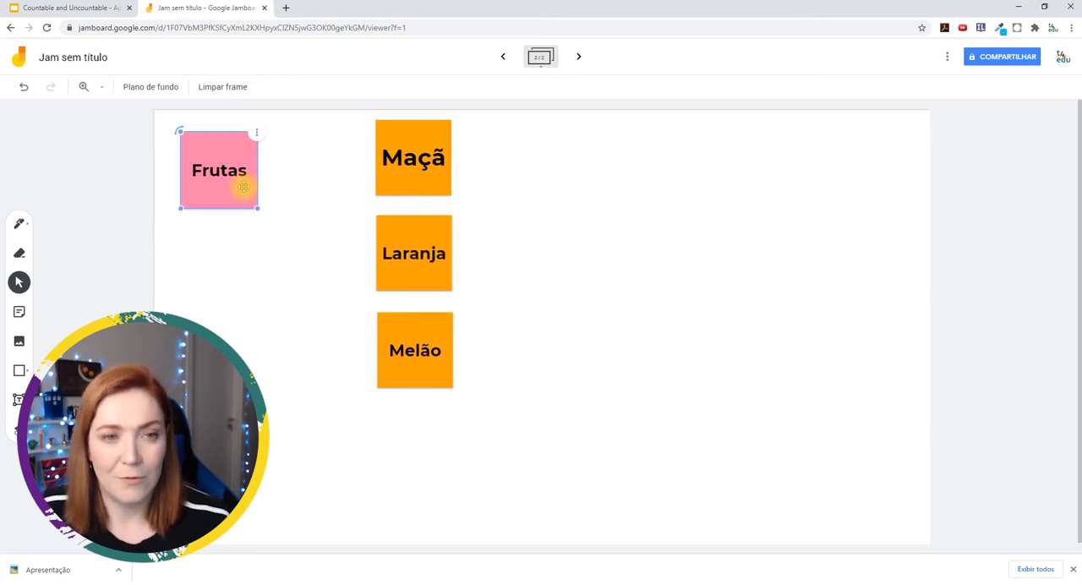
{"action": "key", "text": "ctrl+d"}
{"action": "left_click_drag", "start_coordinate": [242, 181], "coordinate": [223, 251]}
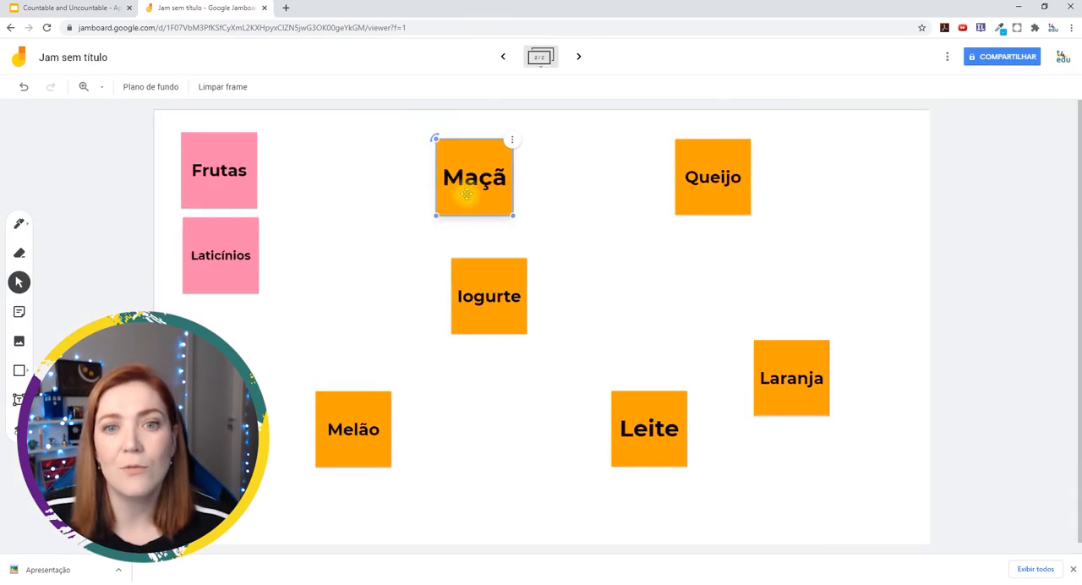
{"action": "left_click_drag", "start_coordinate": [488, 293], "coordinate": [467, 301]}
{"action": "left_click", "coordinate": [242, 181]}
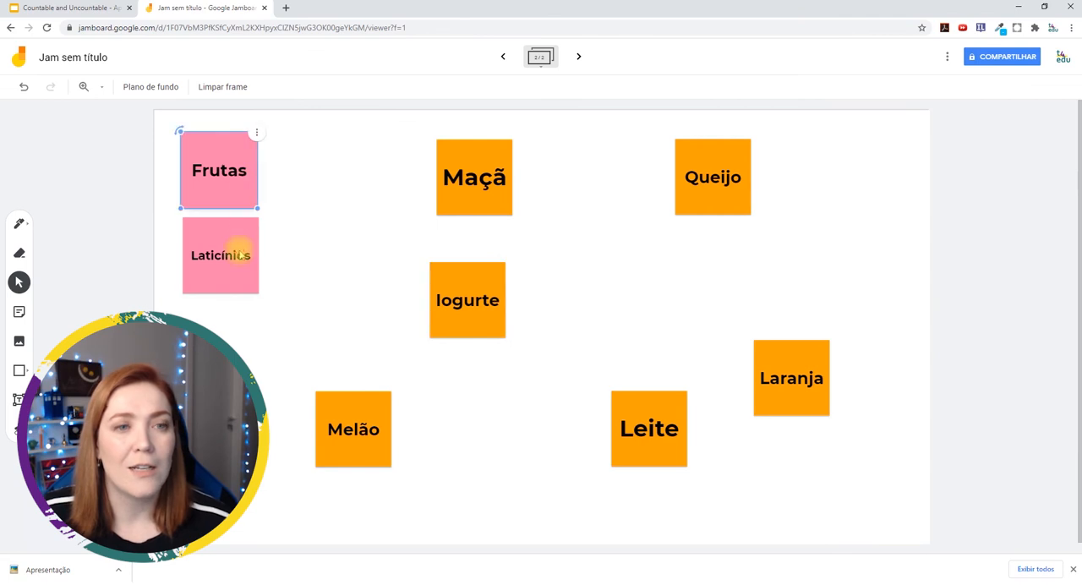
{"action": "left_click_drag", "start_coordinate": [241, 253], "coordinate": [239, 253]}
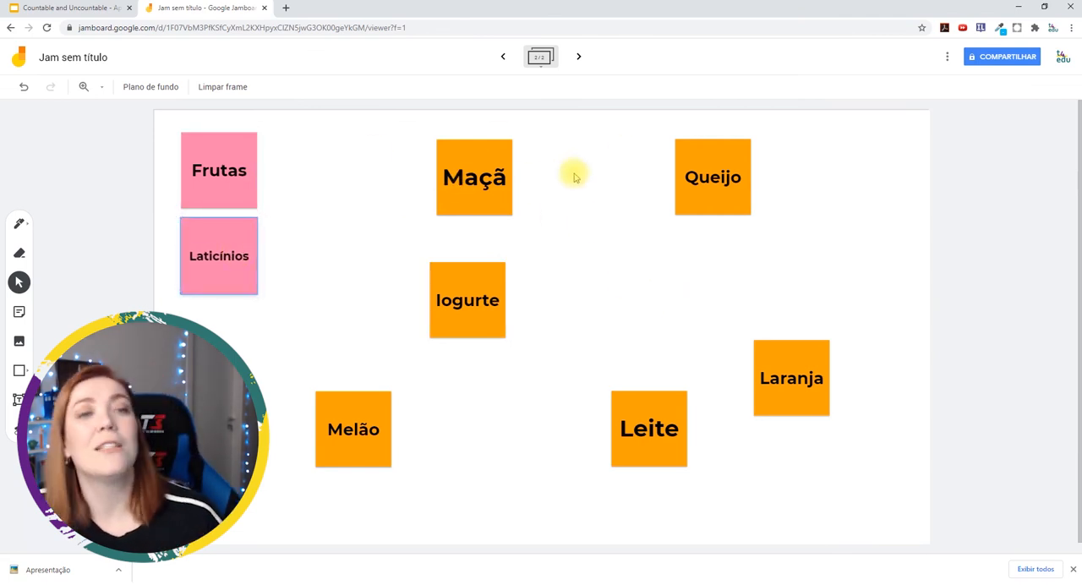
Duplicate the Frutas and Laticínios notes twice each and stack the copies exactly over their originals
{"action": "left_click", "coordinate": [249, 160]}
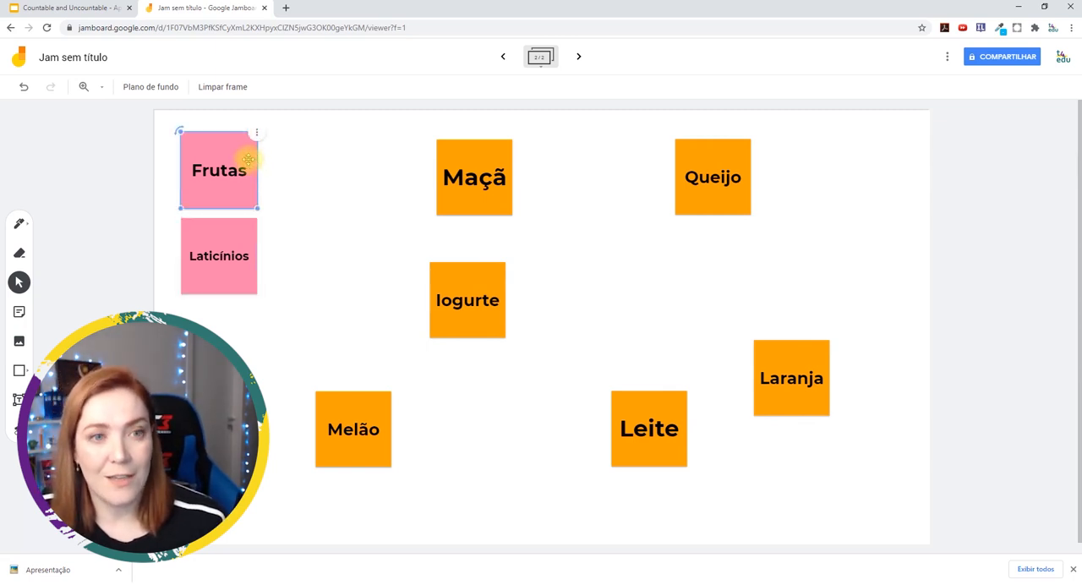
{"action": "key", "text": "ctrl+v"}
{"action": "key", "text": "ctrl+v"}
{"action": "left_click_drag", "start_coordinate": [239, 168], "coordinate": [232, 159]}
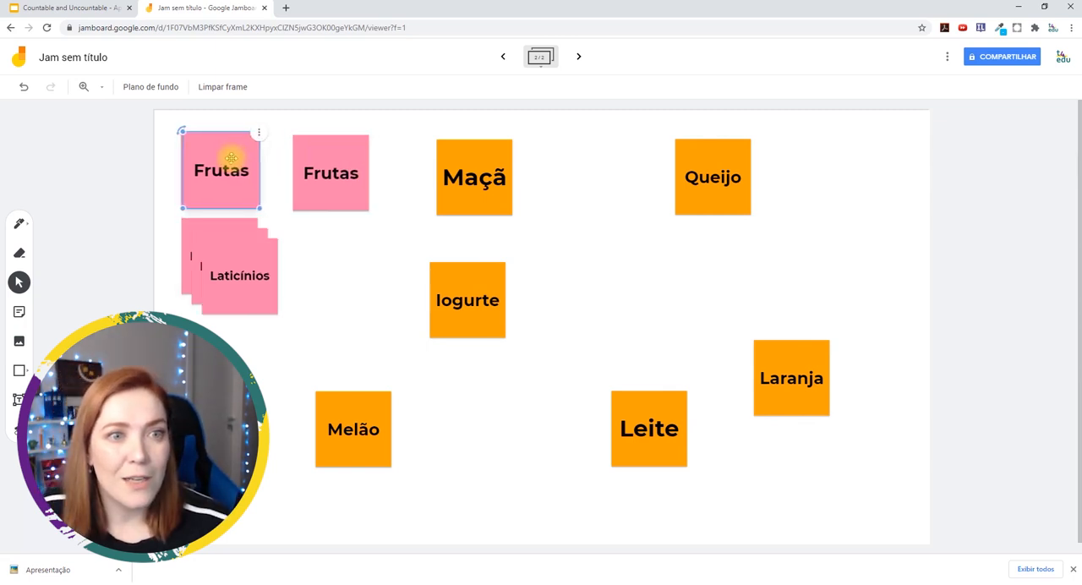
{"action": "left_click_drag", "start_coordinate": [306, 174], "coordinate": [204, 170]}
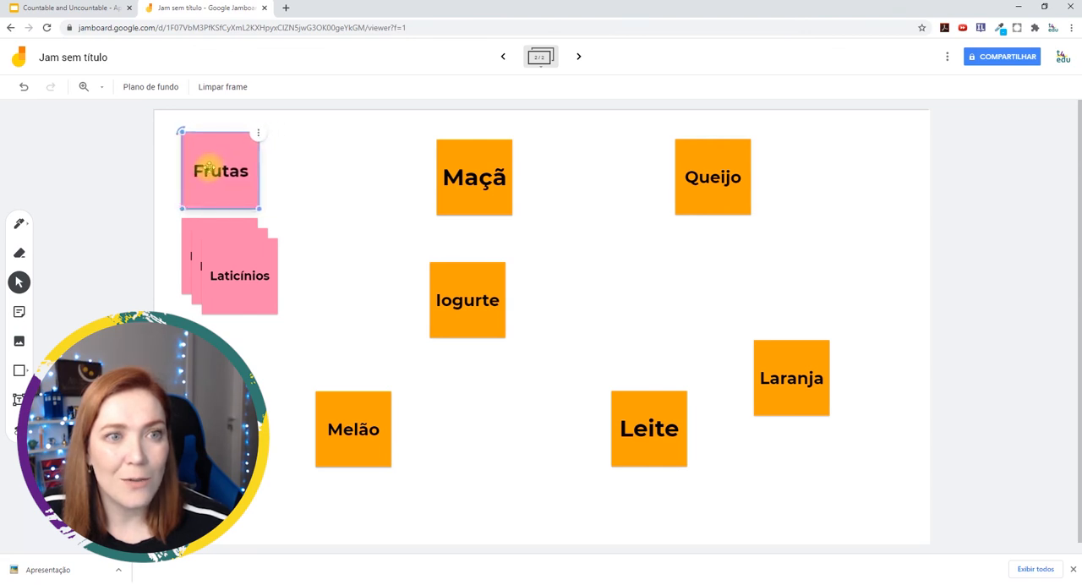
{"action": "left_click_drag", "start_coordinate": [242, 271], "coordinate": [199, 253]}
{"action": "left_click", "coordinate": [310, 247]}
{"action": "left_click", "coordinate": [225, 256]}
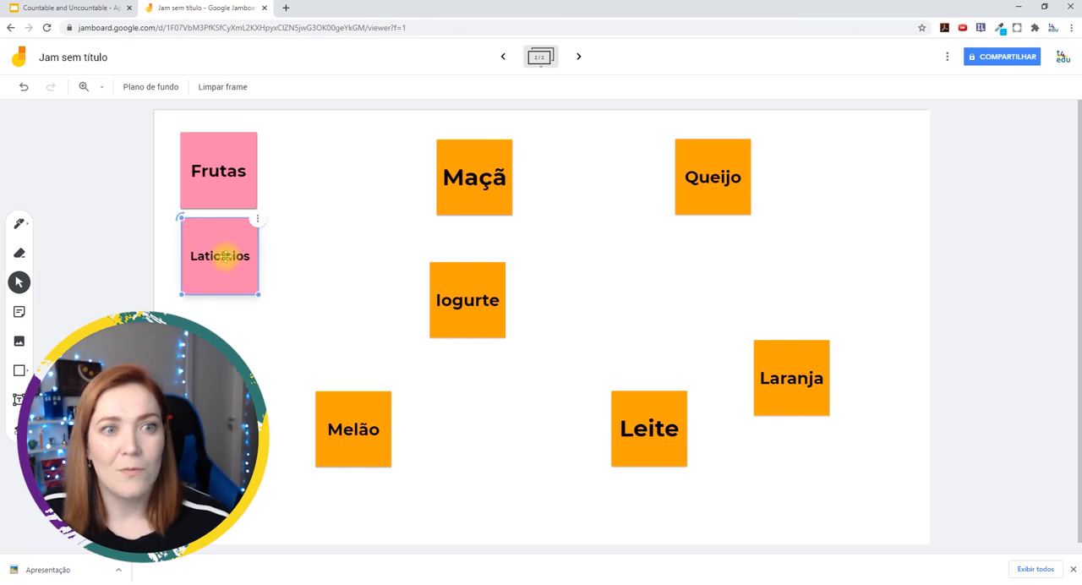
{"action": "left_click", "coordinate": [283, 259]}
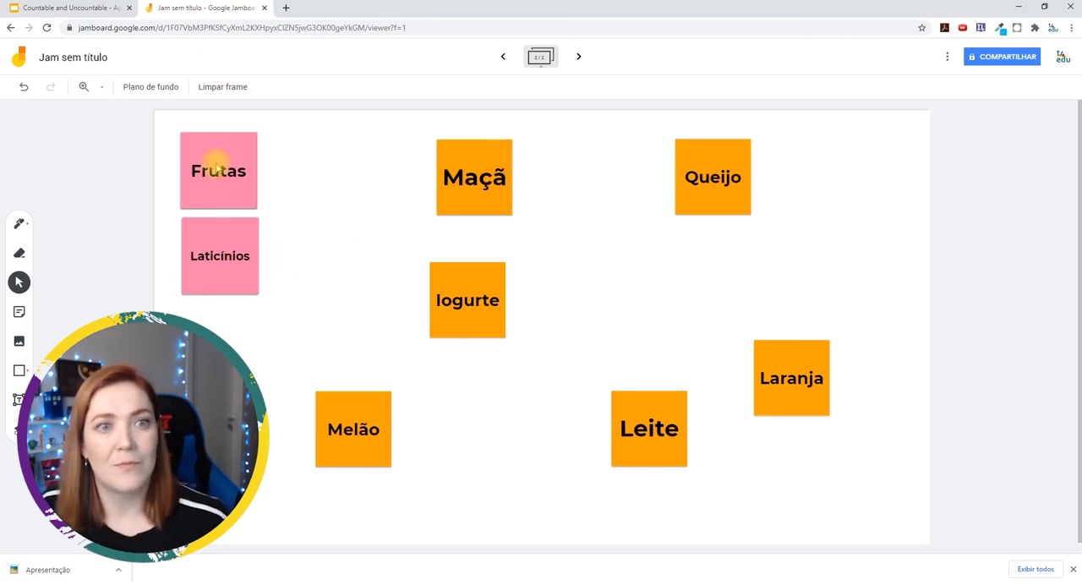
Place one Frutas label beside each of the Maçã, Melão and Laranja notes
{"action": "left_click_drag", "start_coordinate": [218, 167], "coordinate": [551, 165]}
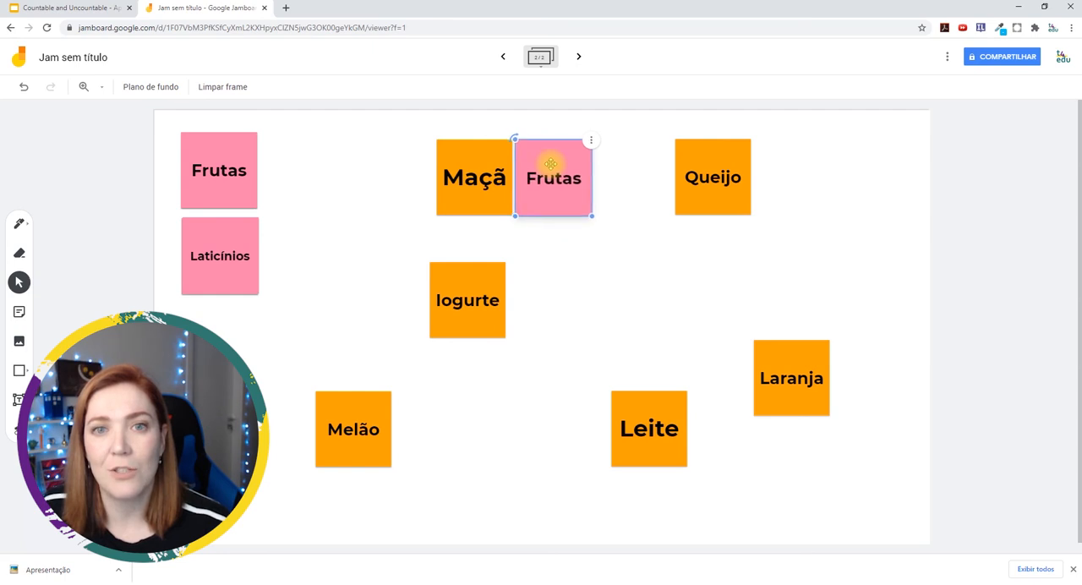
{"action": "left_click_drag", "start_coordinate": [214, 169], "coordinate": [437, 429]}
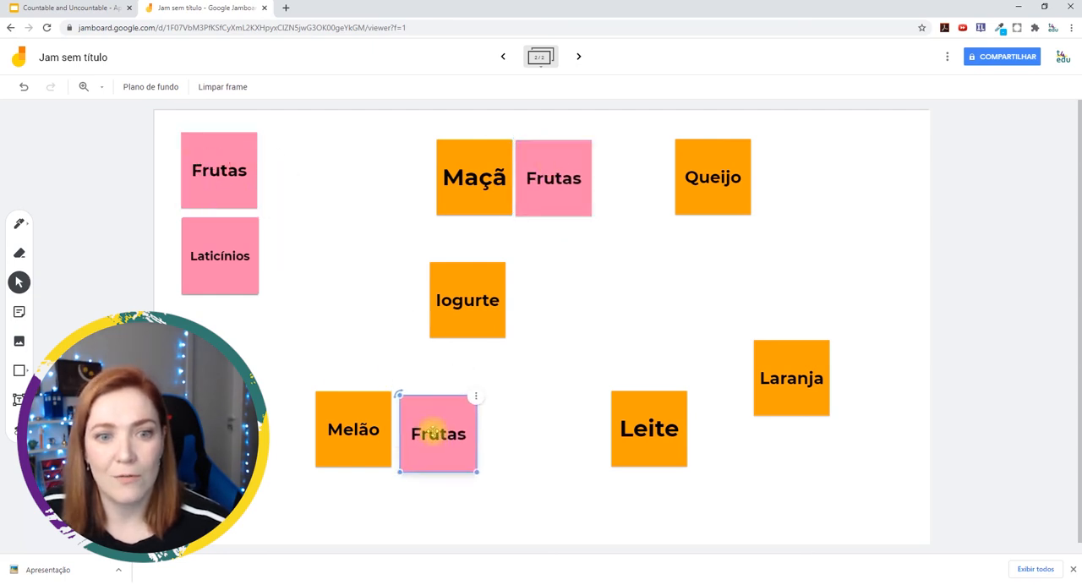
{"action": "left_click_drag", "start_coordinate": [221, 172], "coordinate": [878, 374]}
Place one Laticínios label beside each of the Iogurte, Queijo and Leite notes
{"action": "left_click_drag", "start_coordinate": [248, 258], "coordinate": [568, 297]}
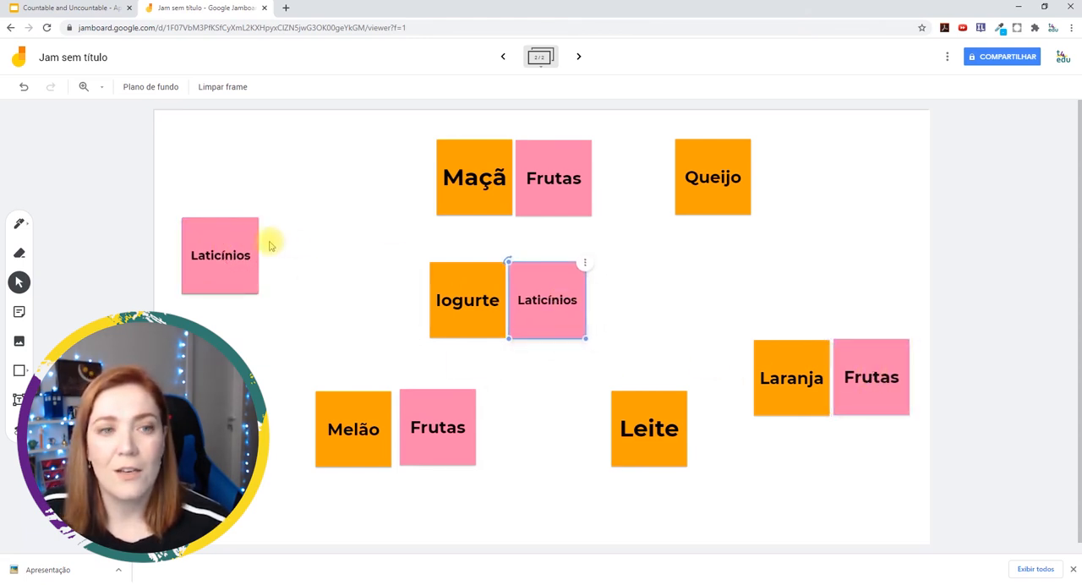
{"action": "left_click_drag", "start_coordinate": [232, 255], "coordinate": [809, 178]}
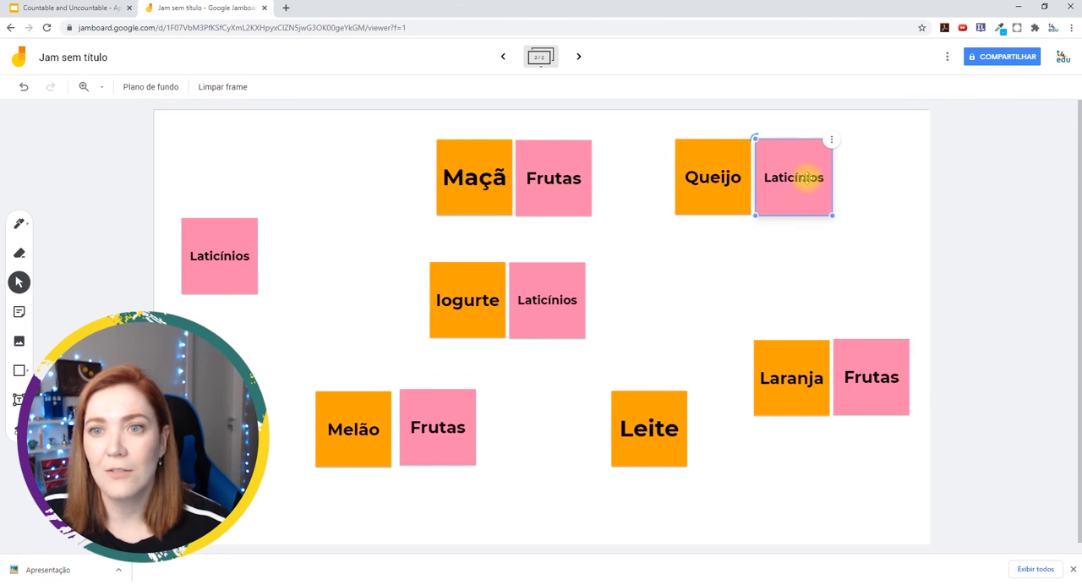
{"action": "left_click_drag", "start_coordinate": [222, 258], "coordinate": [568, 429]}
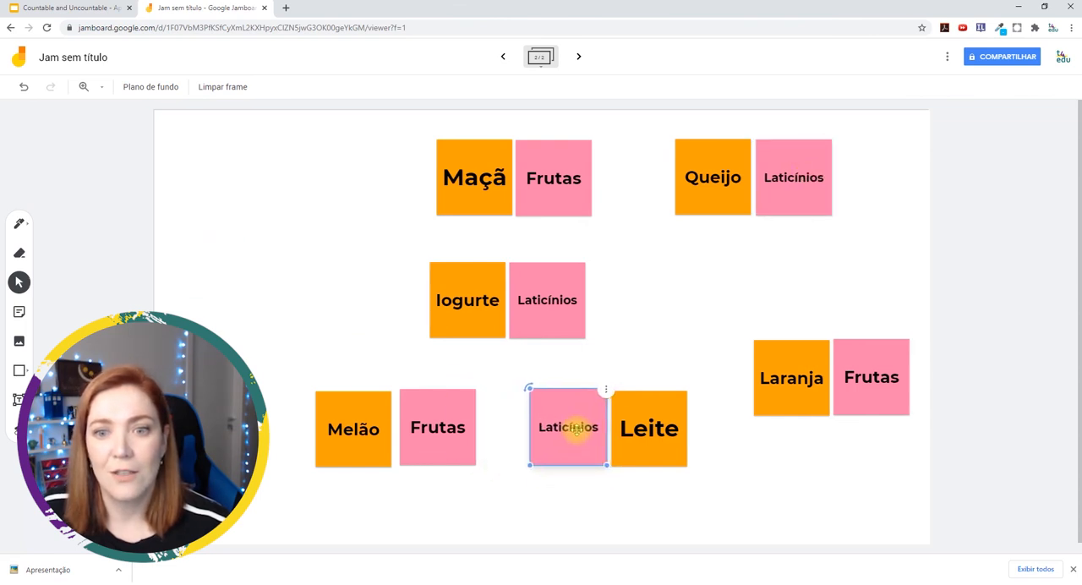
{"action": "left_click", "coordinate": [692, 320]}
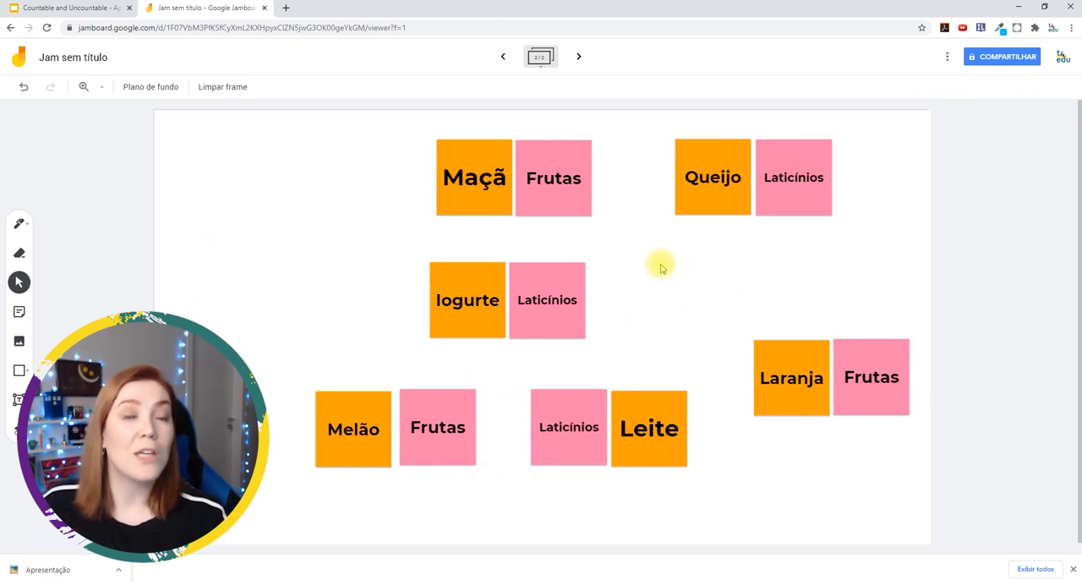